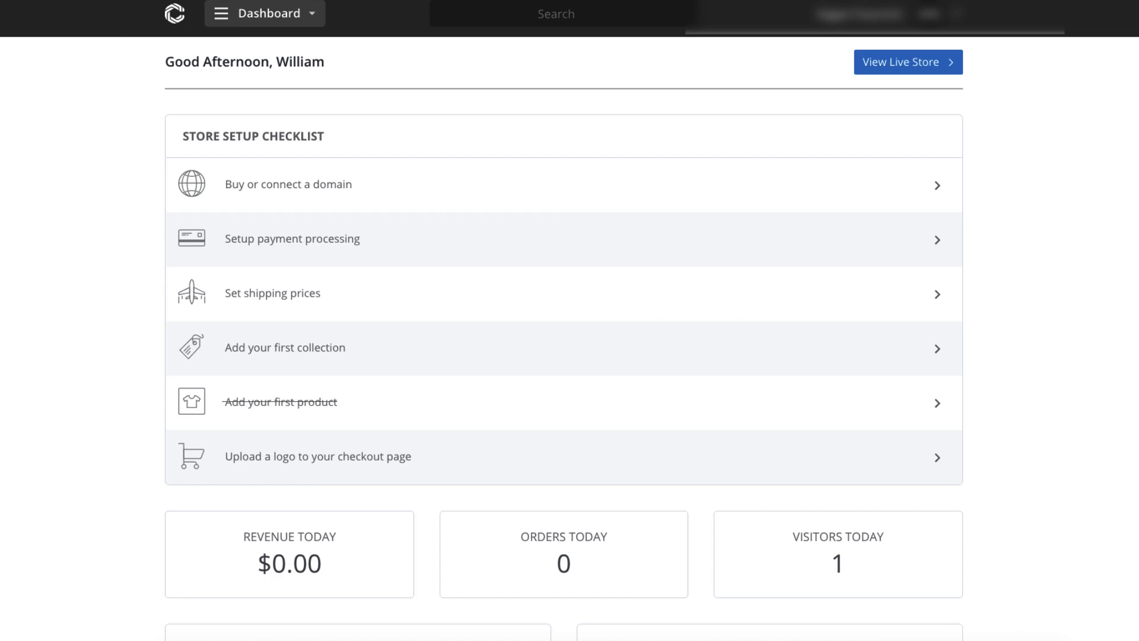
Step: Go from the Dashboard dropdown through All Tools to the Apps Store of free apps like Webhooks
left_click(263, 18)
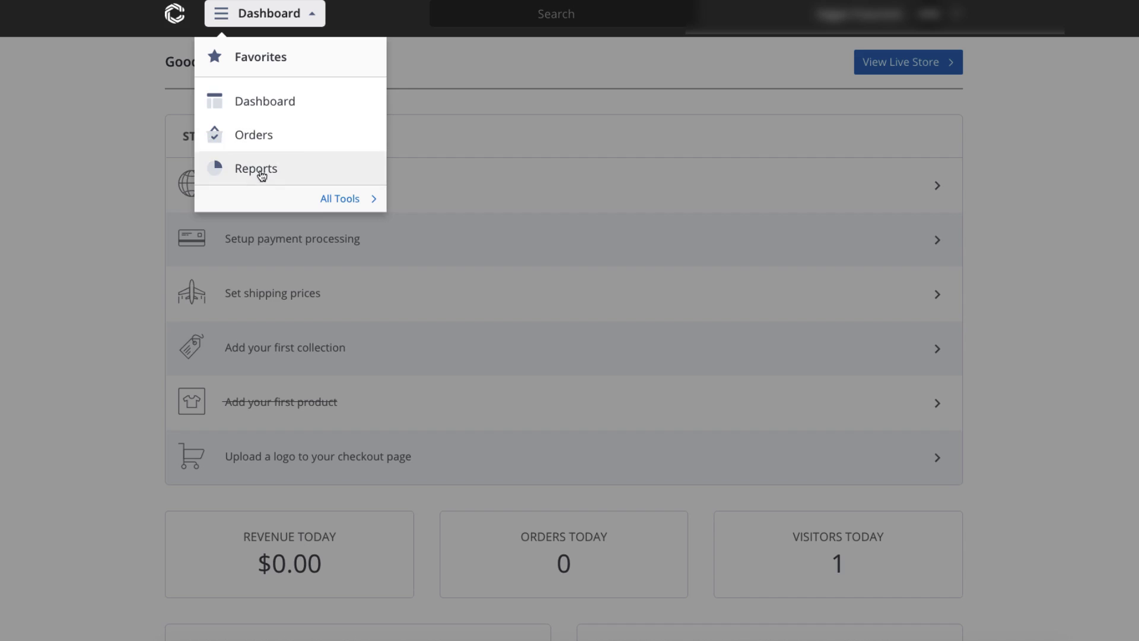
left_click(351, 201)
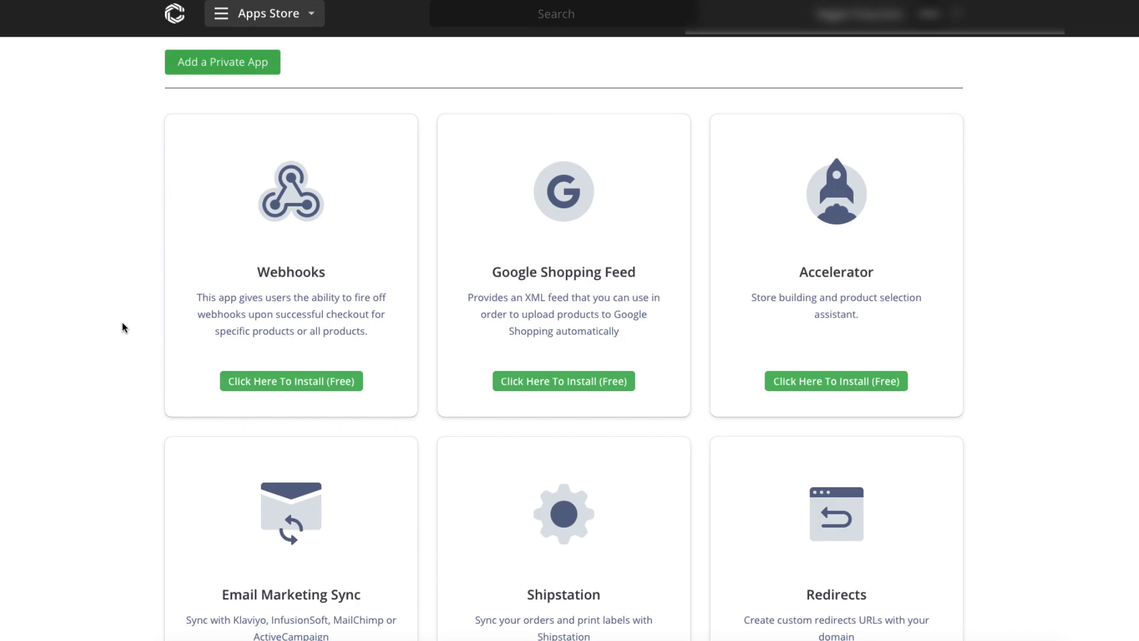
scroll(118, 328, "down", 9)
scroll(118, 330, "down", 20)
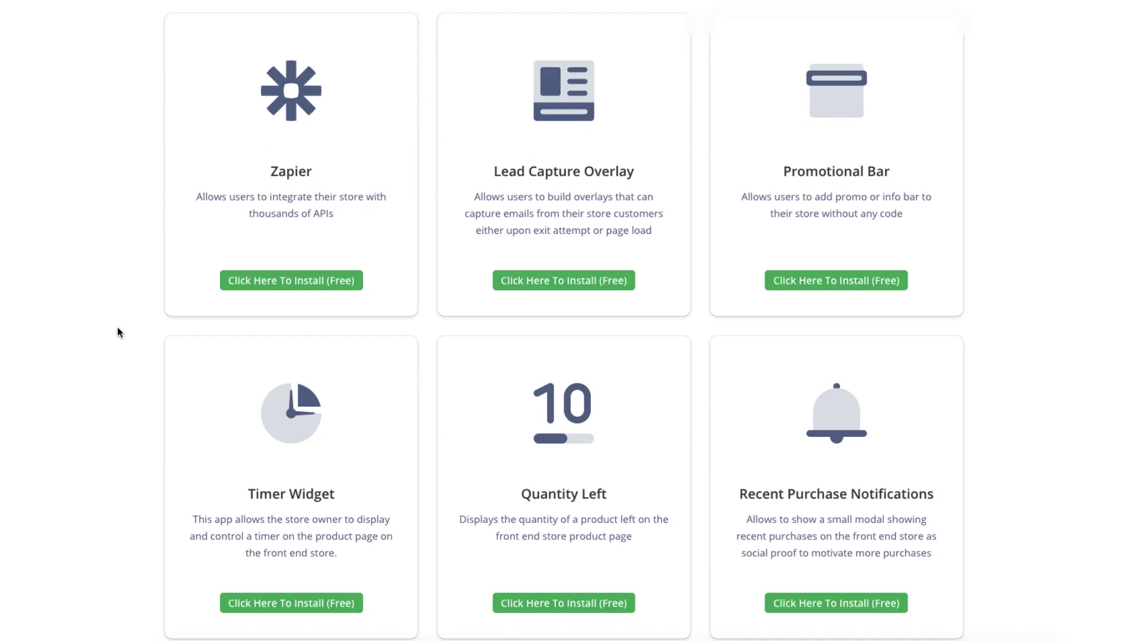
scroll(119, 331, "up", 20)
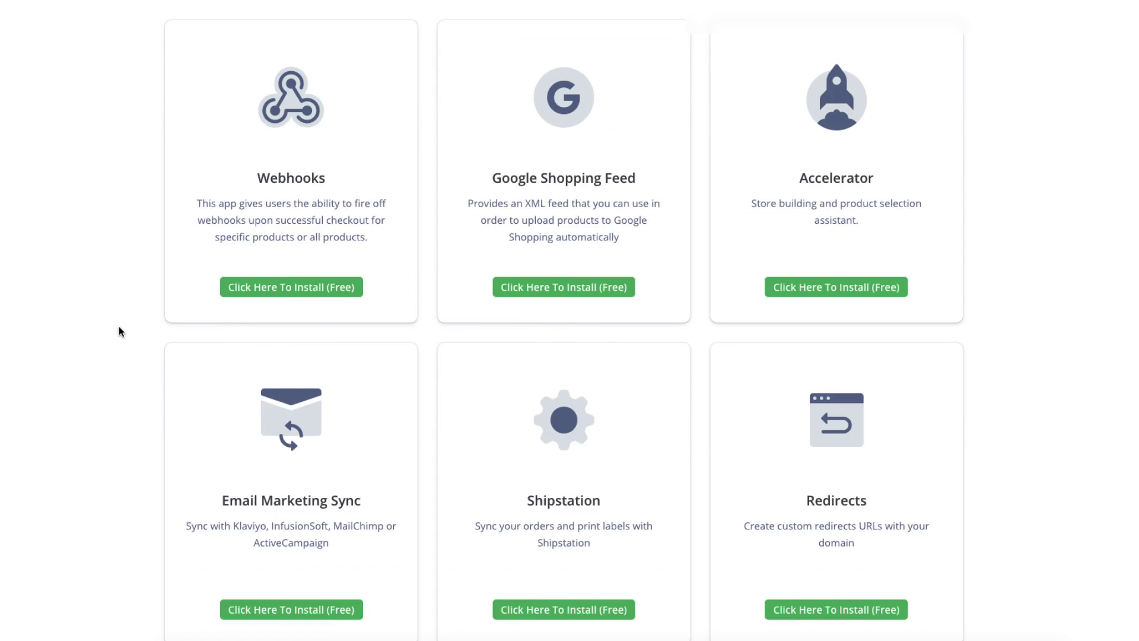
scroll(118, 331, "up", 2)
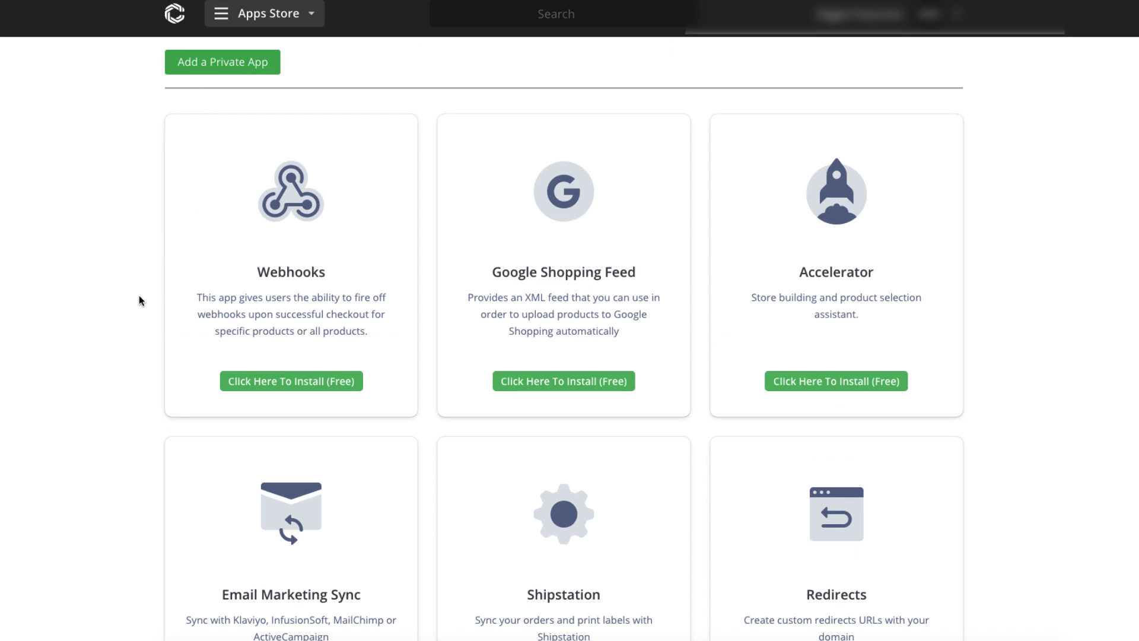
scroll(194, 330, "down", 1)
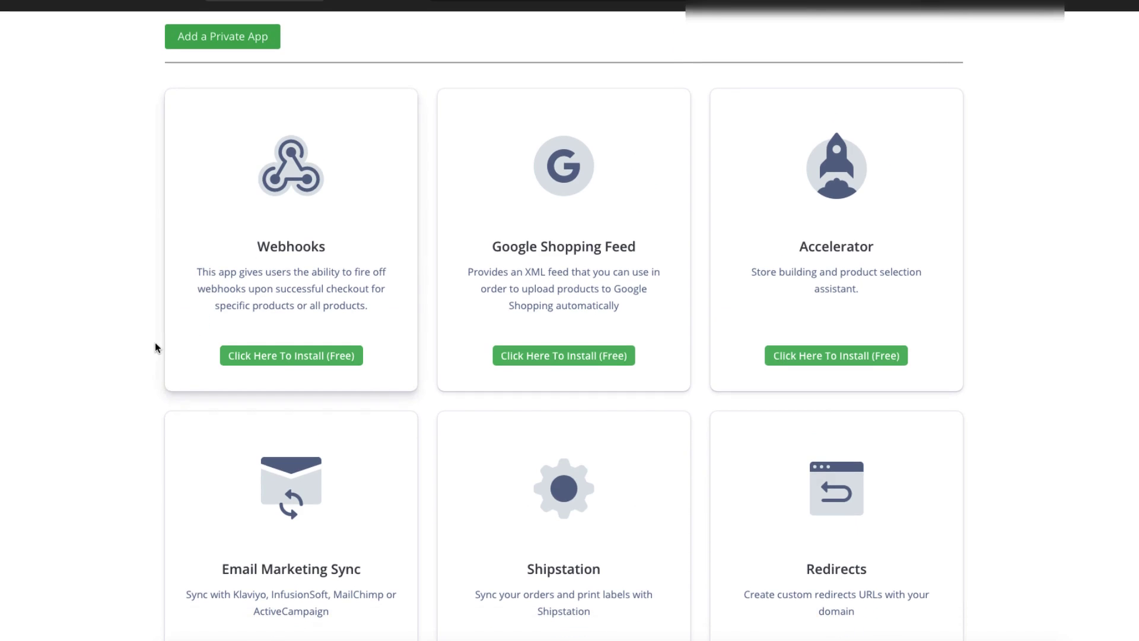
scroll(153, 349, "down", 1)
scroll(153, 349, "down", 9)
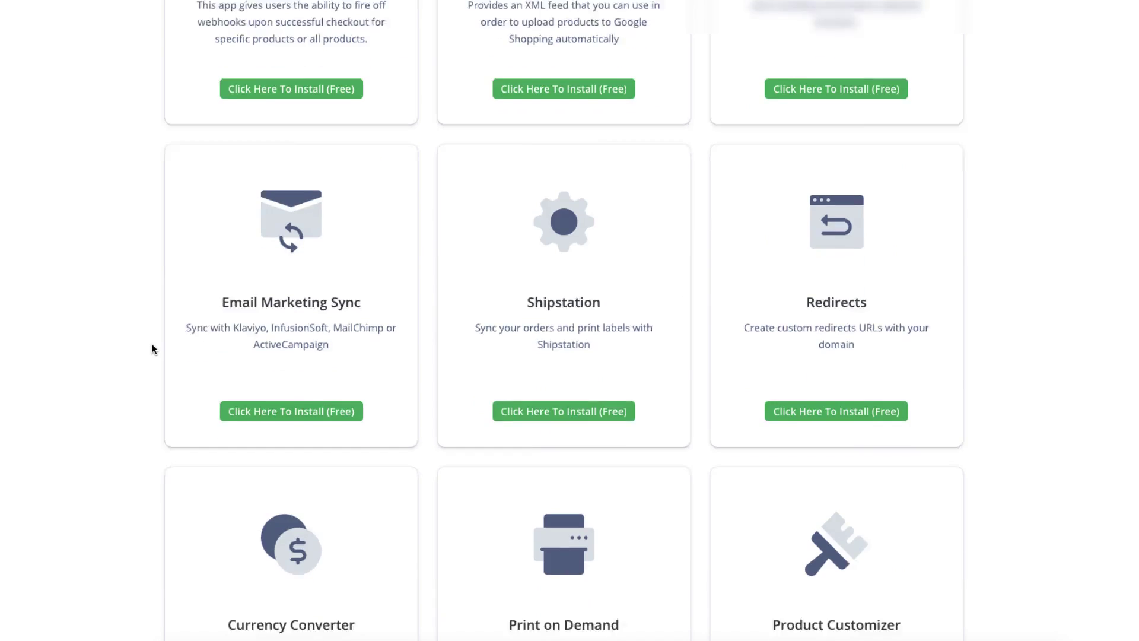
scroll(153, 349, "down", 5)
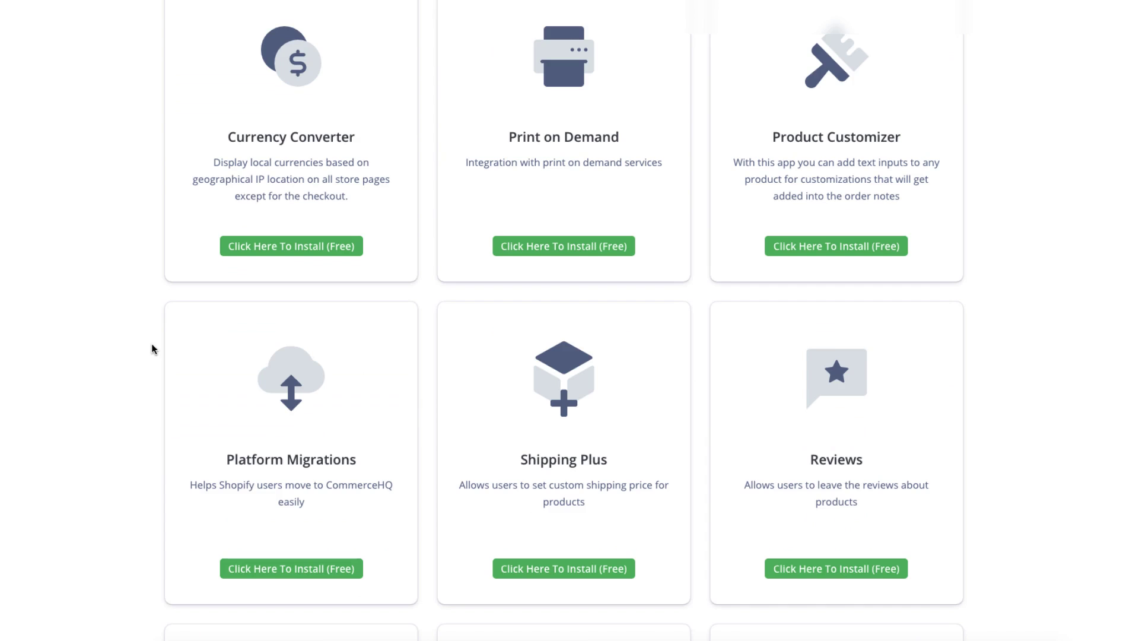
scroll(153, 349, "down", 4)
scroll(153, 349, "up", 19)
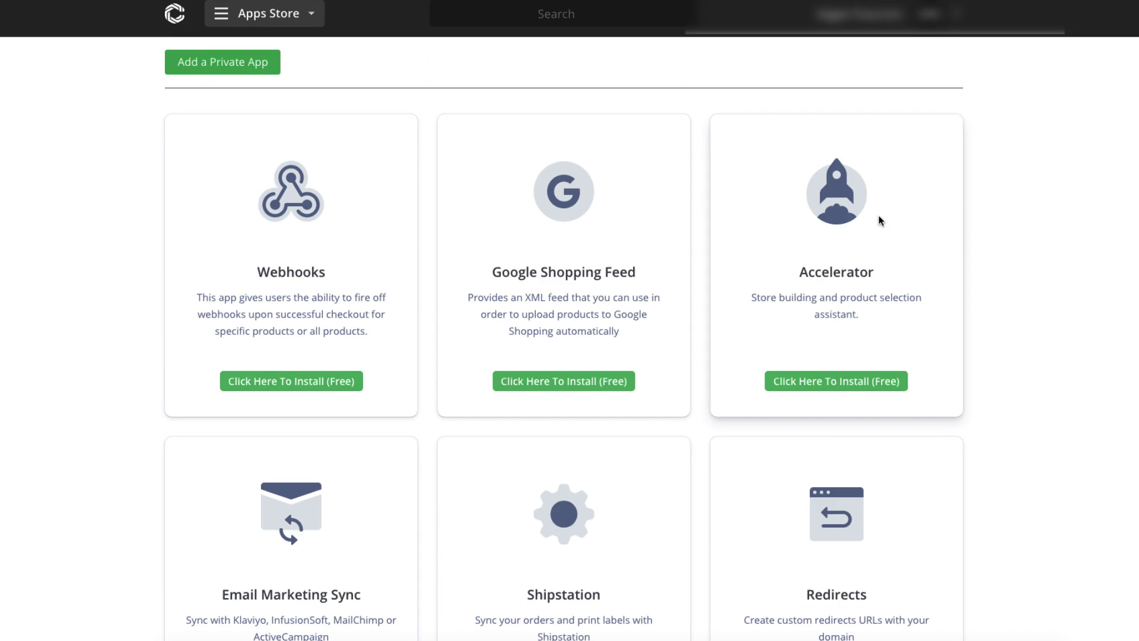
scroll(57, 432, "down", 7)
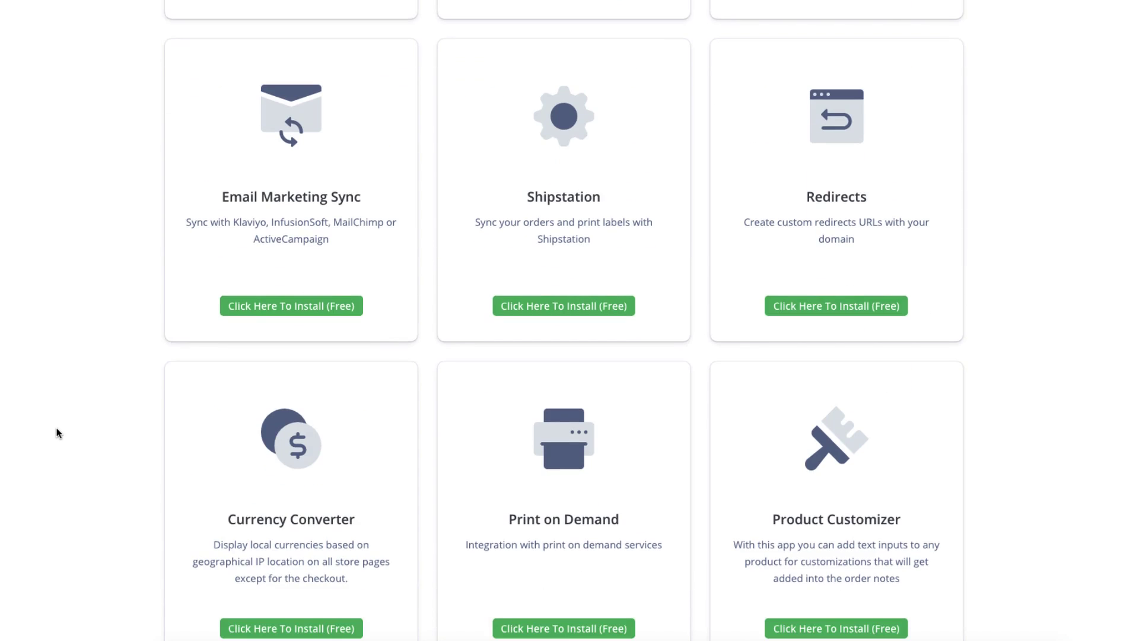
scroll(59, 433, "down", 5)
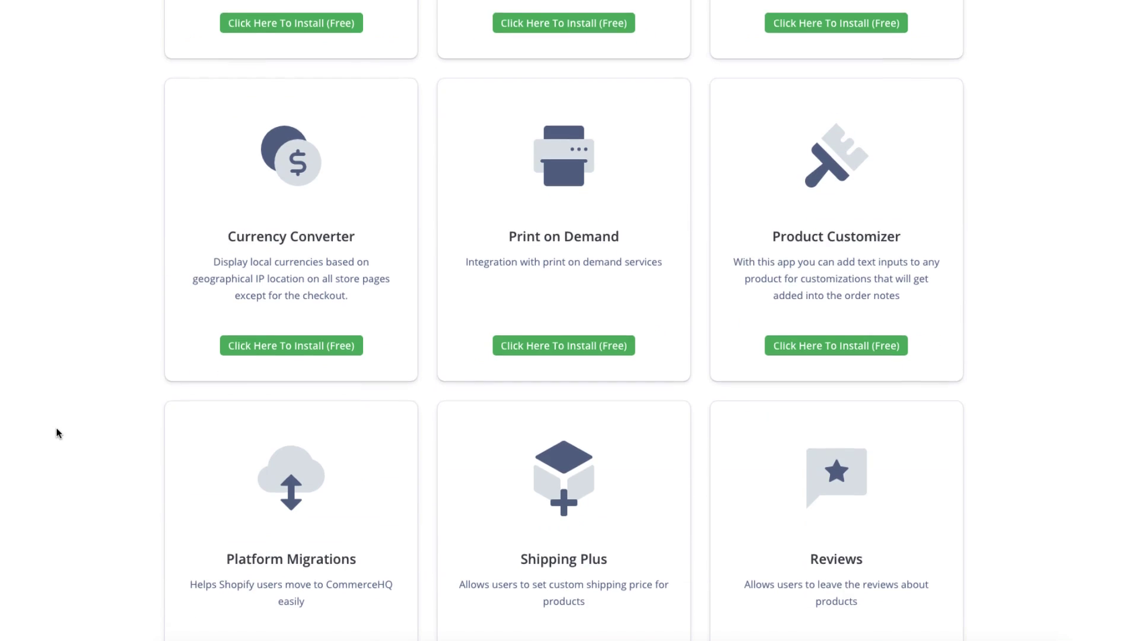
scroll(58, 433, "down", 3)
scroll(59, 433, "down", 9)
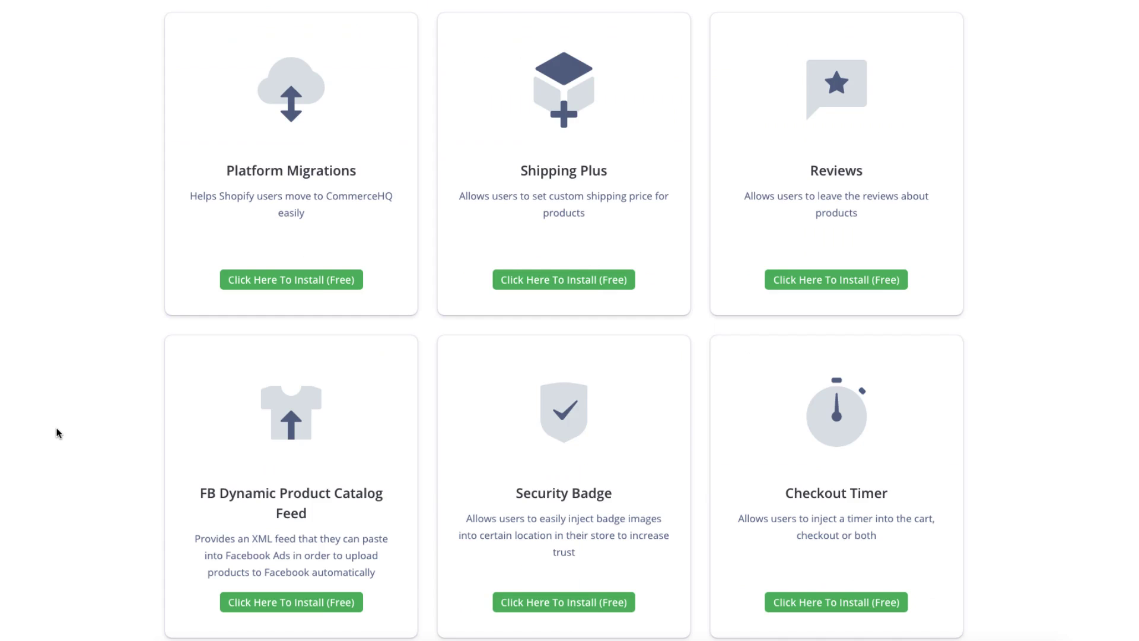
scroll(58, 433, "down", 5)
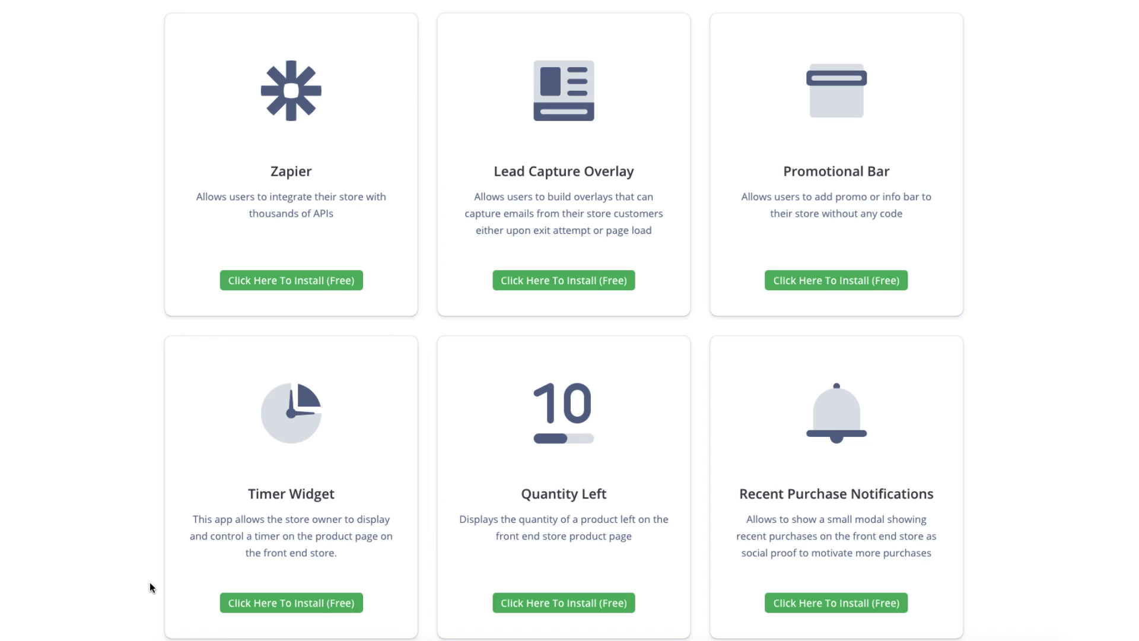
Step: Install Recent Purchase Notifications and save it with 48 hours of purchase data and 2-second delay
left_click(850, 602)
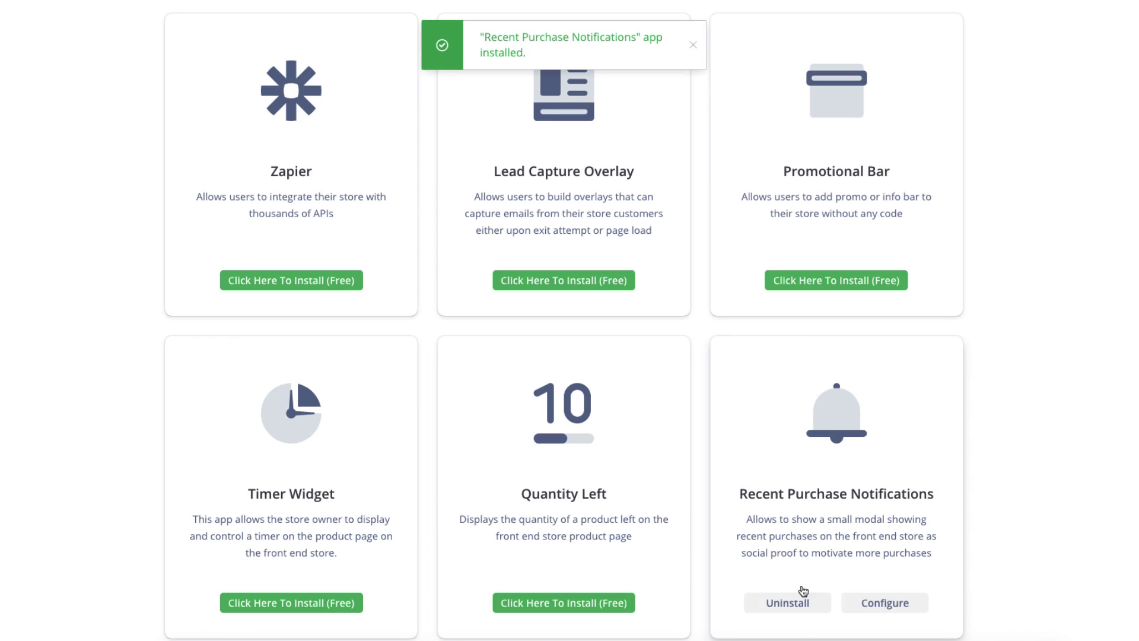
left_click(891, 603)
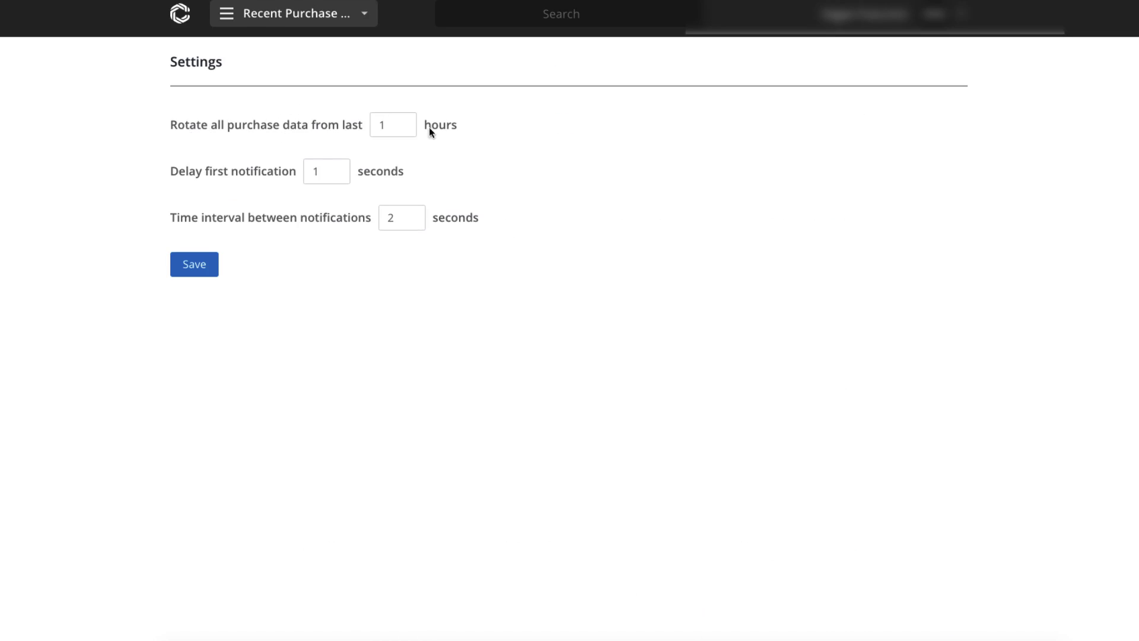
double_click(394, 124)
type("48")
left_click_drag(340, 173, 309, 172)
type("2")
left_click(401, 218)
left_click(194, 264)
Step: Go back to the Apps Store through the top navigation menu's Apps section
left_click(305, 13)
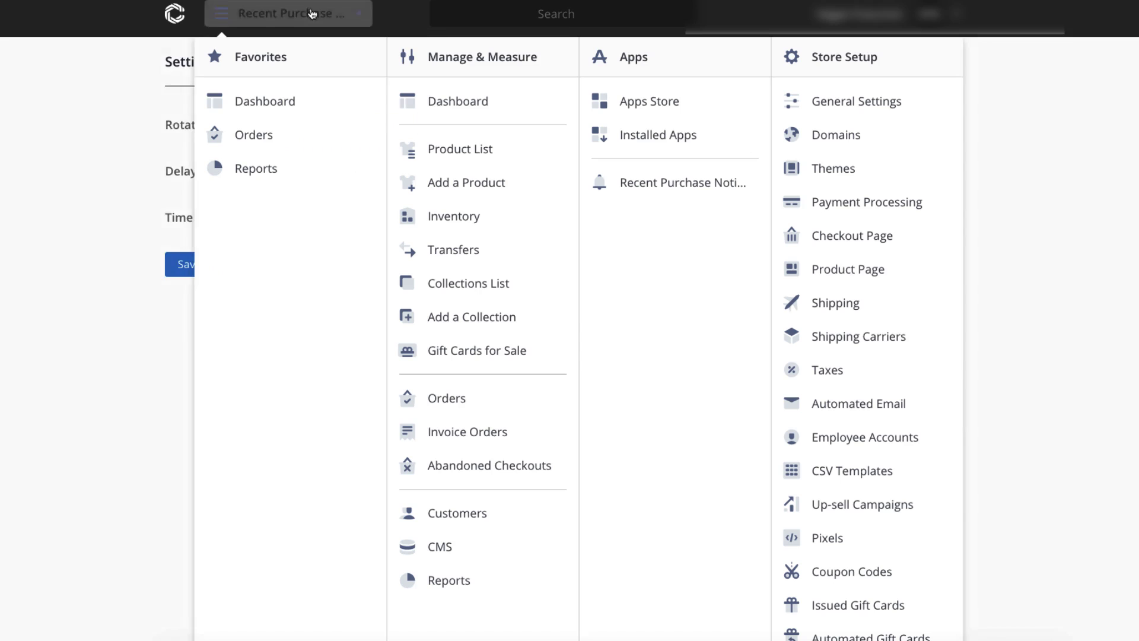
left_click(665, 107)
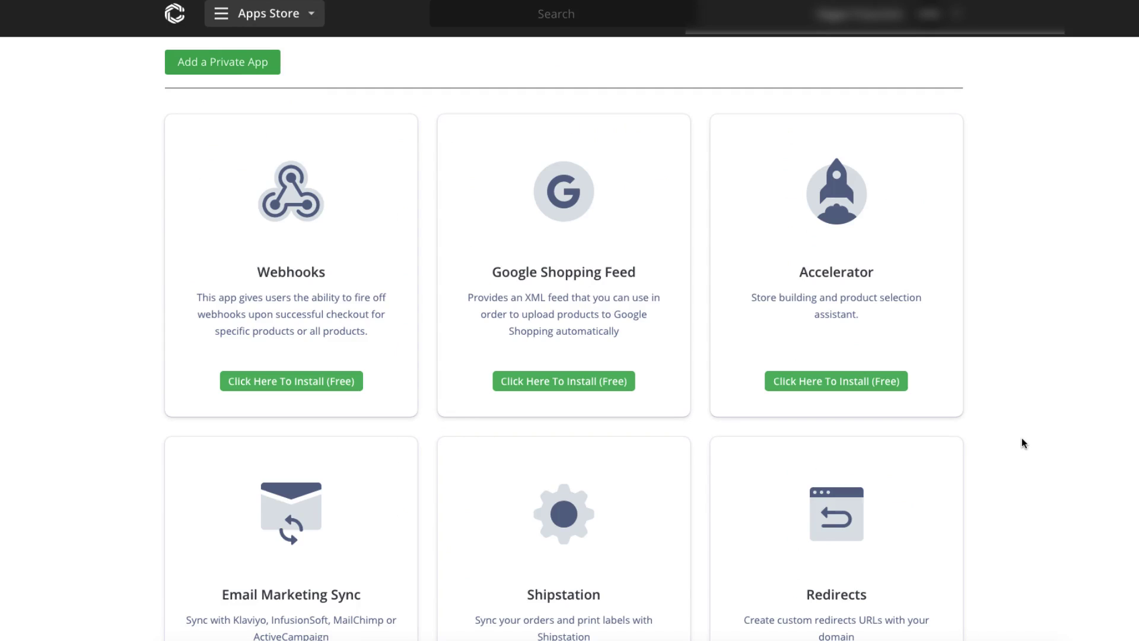
Step: Scroll the Apps Store down to the Zapier, Promotional Bar and Timer Widget rows, then back up
scroll(1022, 443, "down", 20)
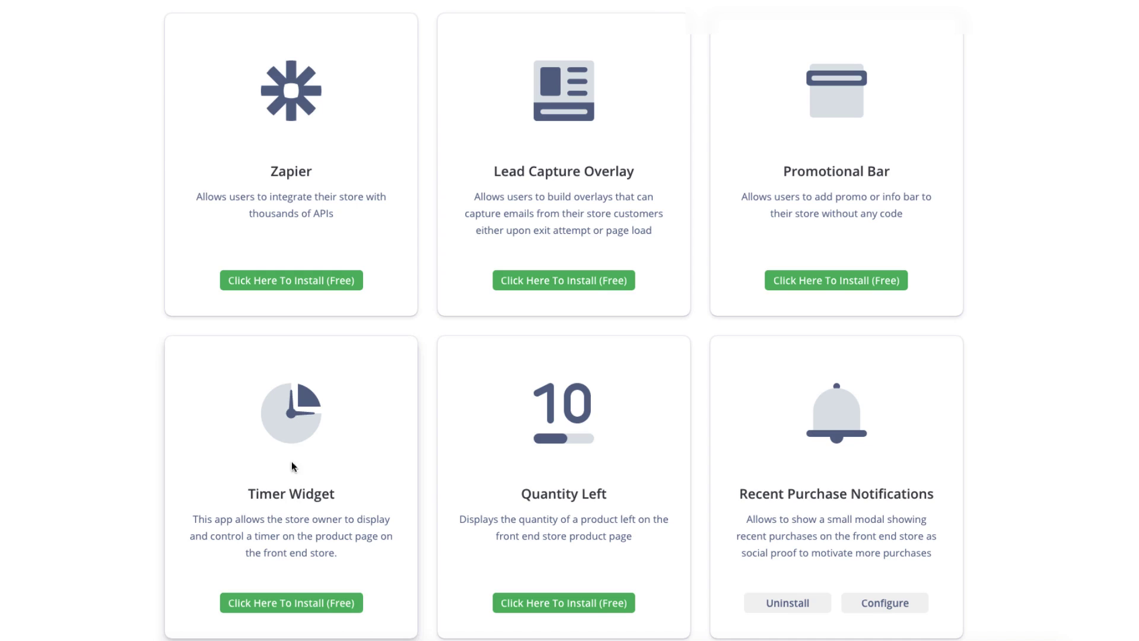
scroll(354, 468, "up", 1)
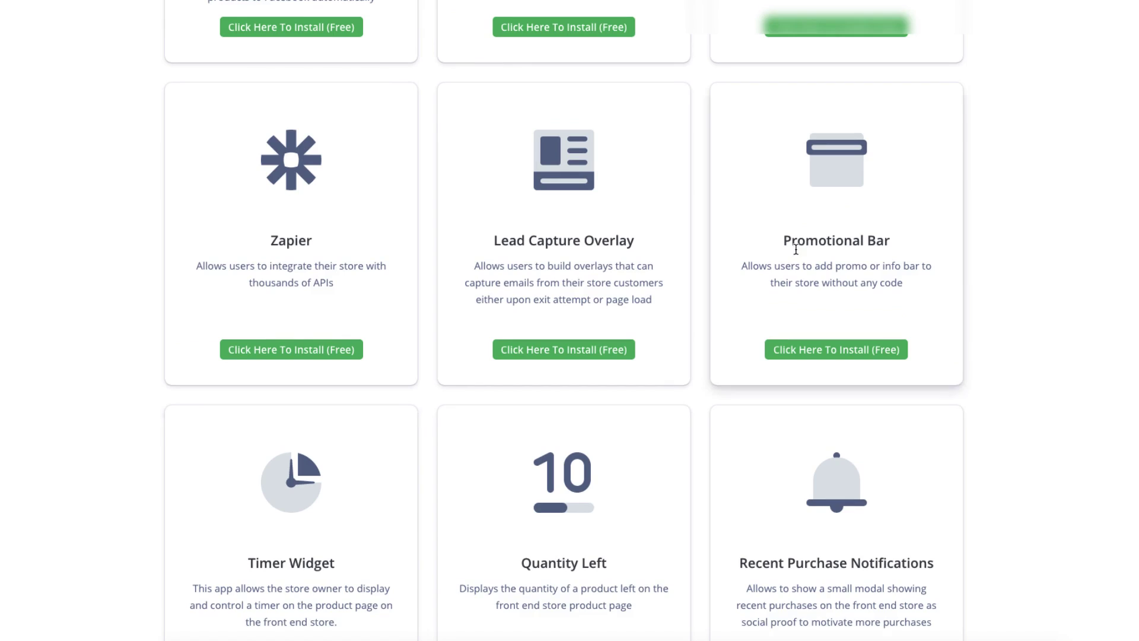
scroll(843, 224, "up", 1)
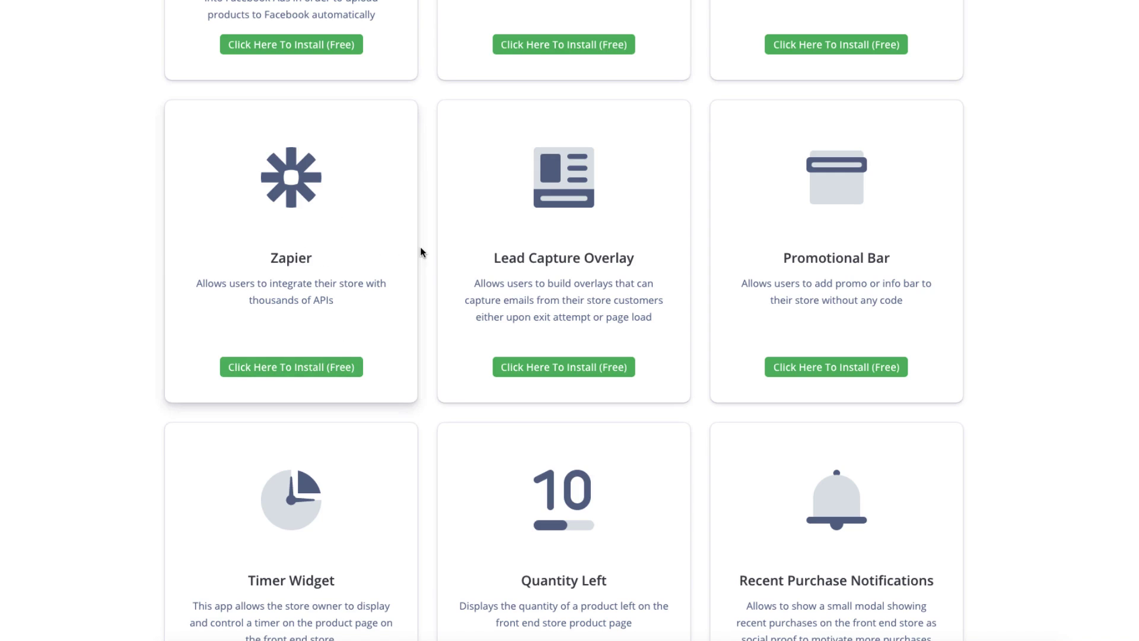
Step: Scroll up the Apps Store to the FB Dynamic Product Catalog Feed, Security Badge and Checkout Timer row
scroll(420, 252, "up", 3)
scroll(942, 254, "up", 2)
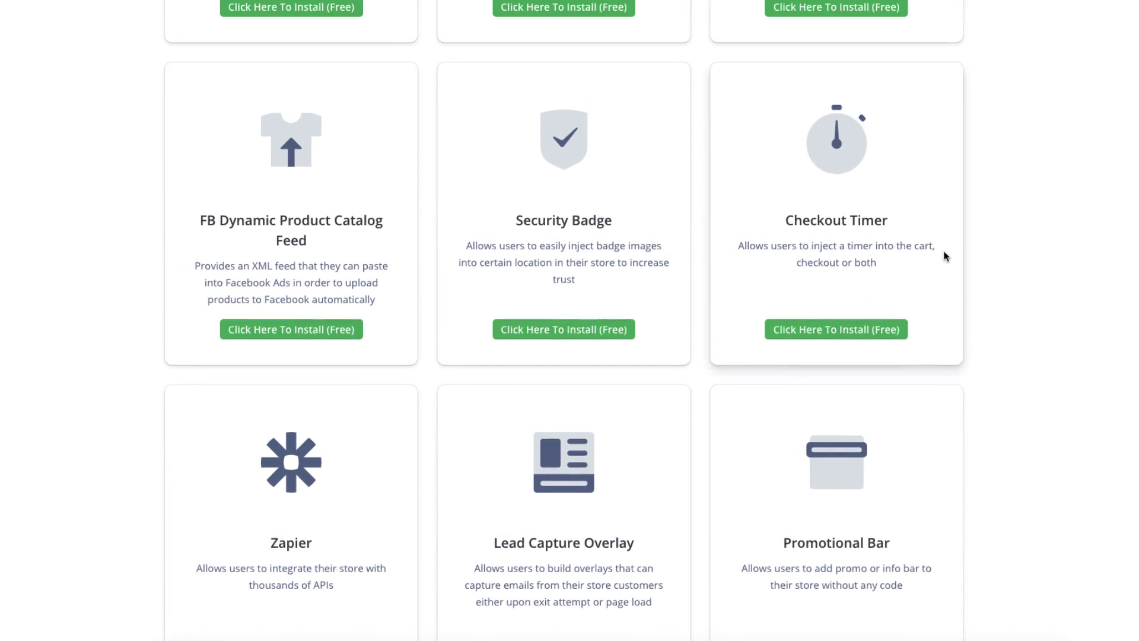
scroll(849, 255, "up", 1)
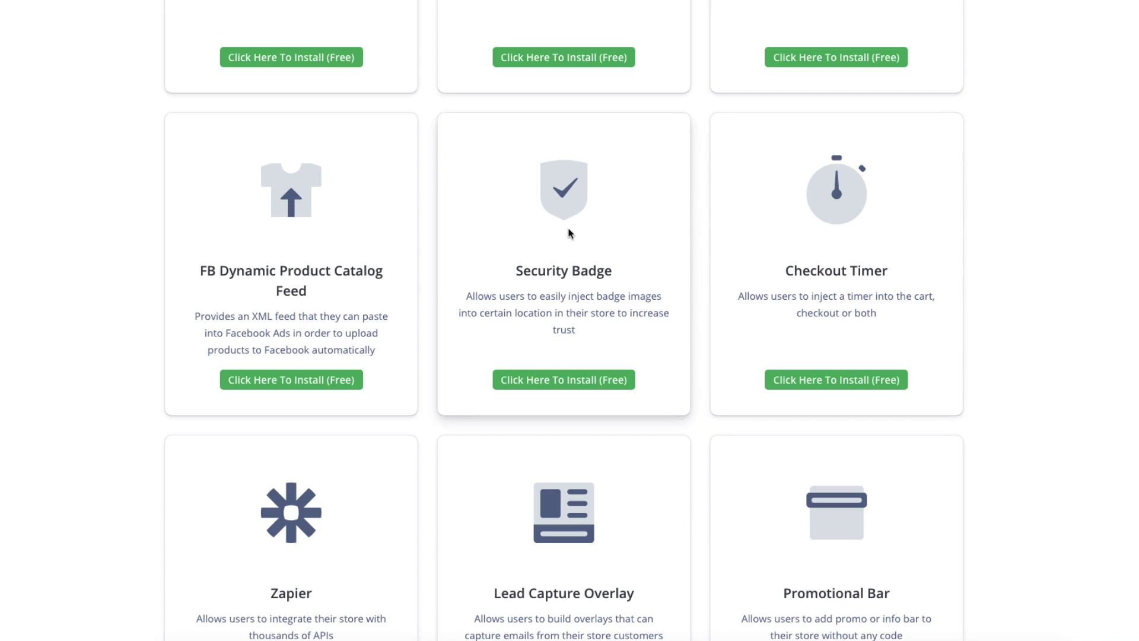
scroll(606, 335, "up", 1)
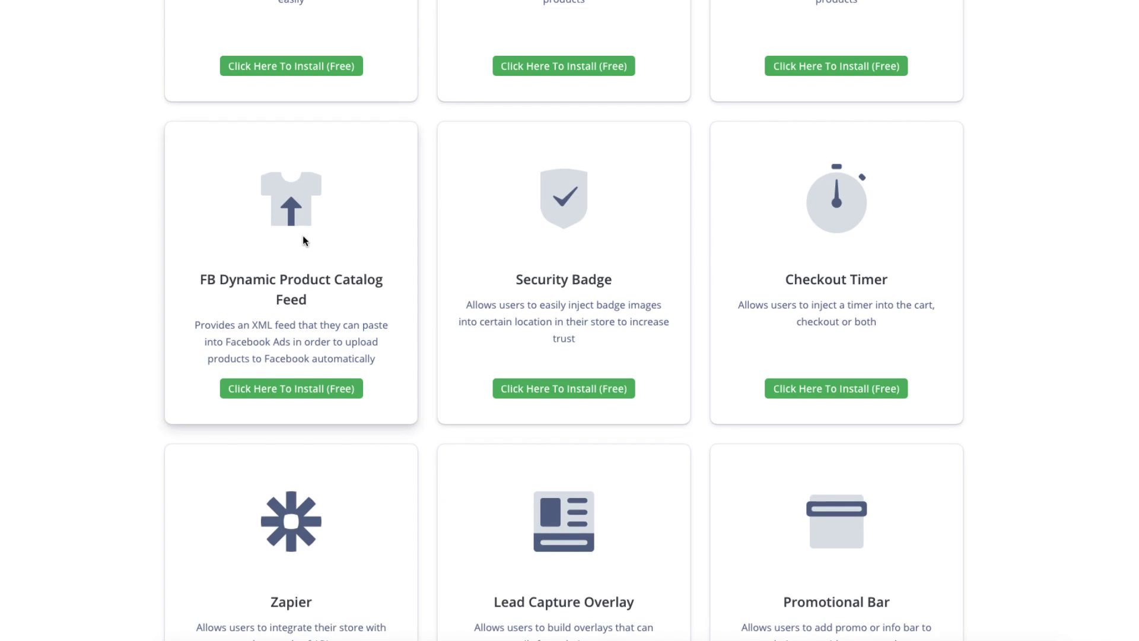
Step: Scroll further up the Apps Store to the Platform Migrations, Shipping Plus and Reviews row
scroll(306, 237, "up", 1)
scroll(303, 235, "up", 2)
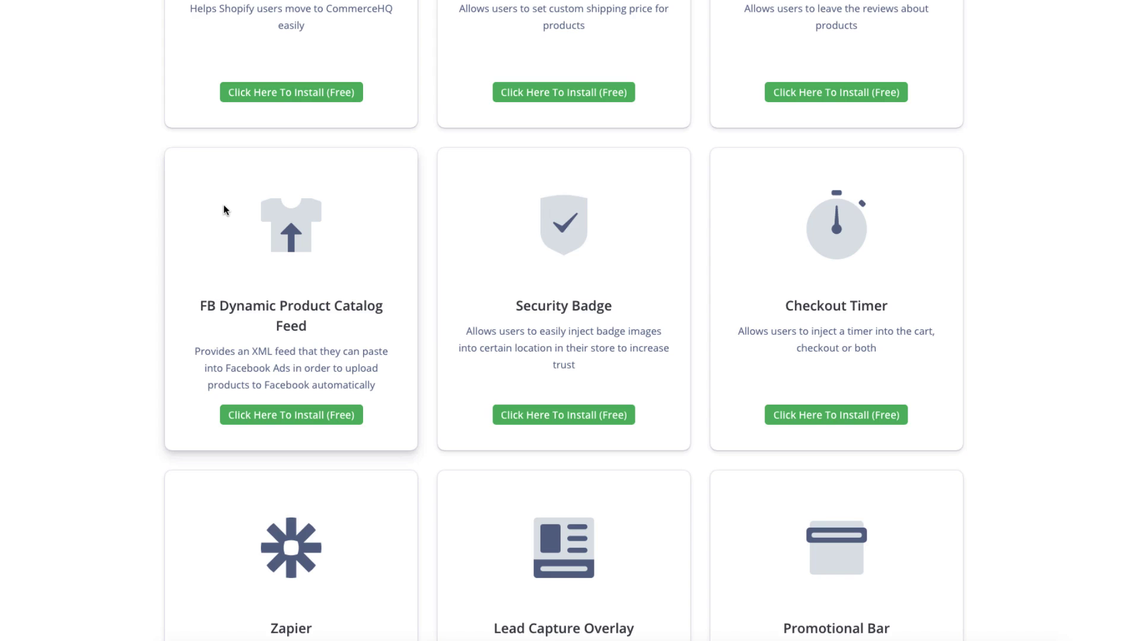
scroll(978, 397, "up", 4)
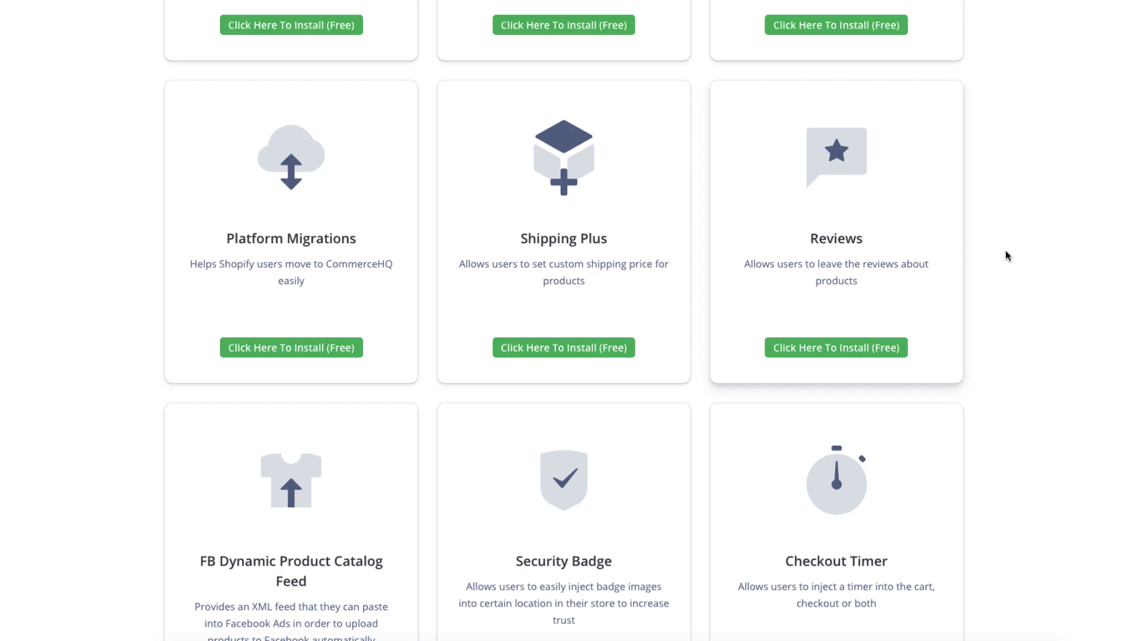
Step: Scroll up the Apps Store to the Currency Converter, Print on Demand and Product Customizer row
scroll(1005, 255, "up", 1)
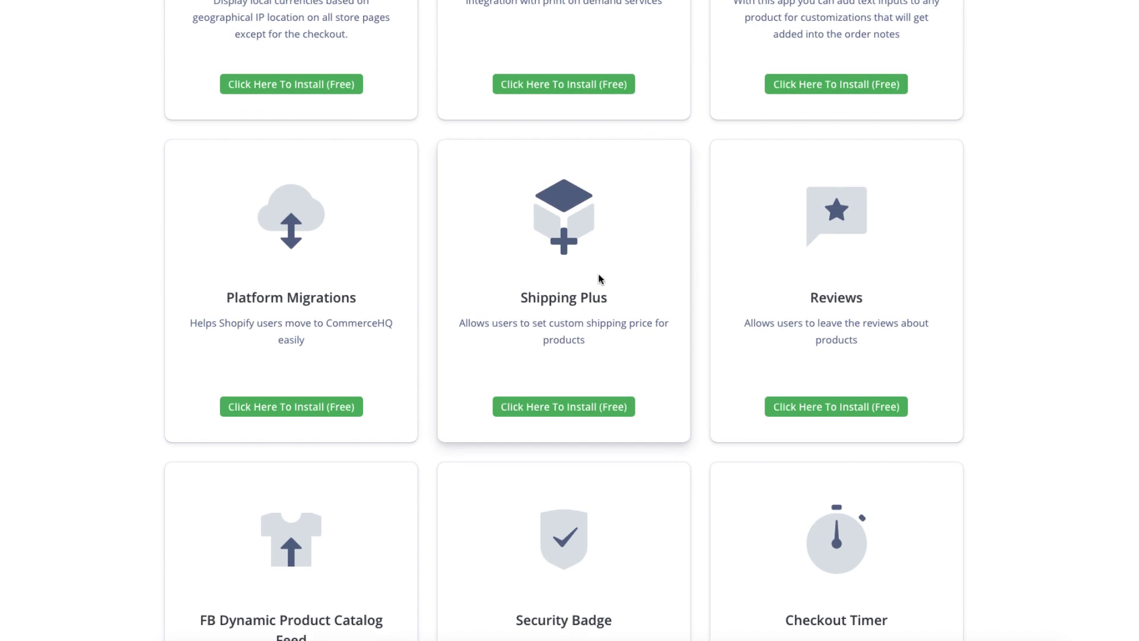
scroll(586, 284, "up", 1)
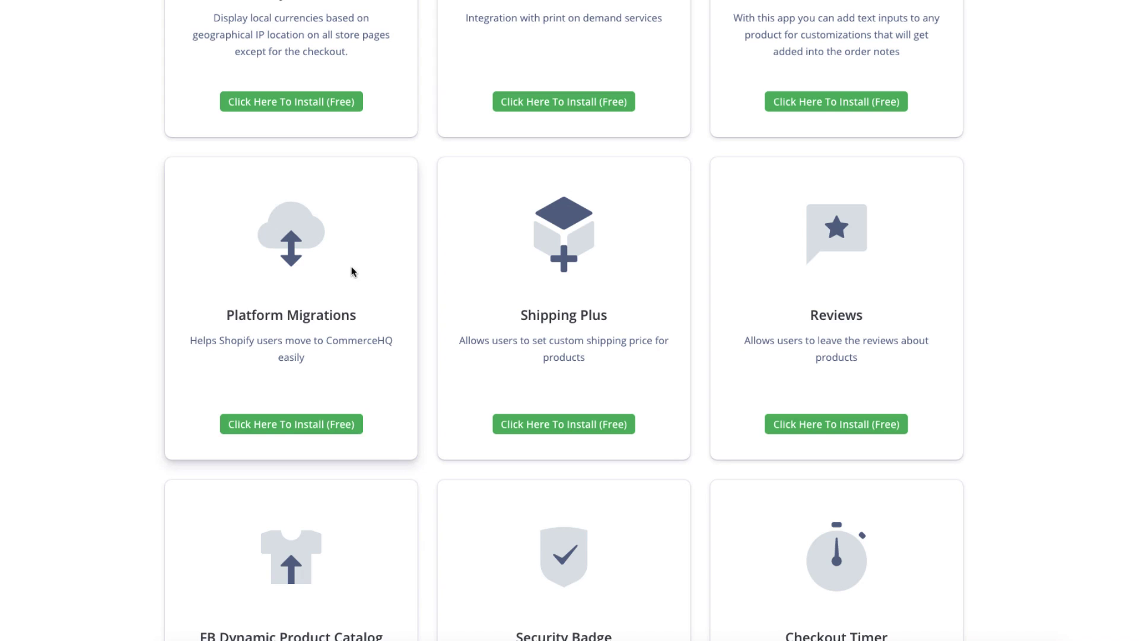
scroll(427, 318, "up", 5)
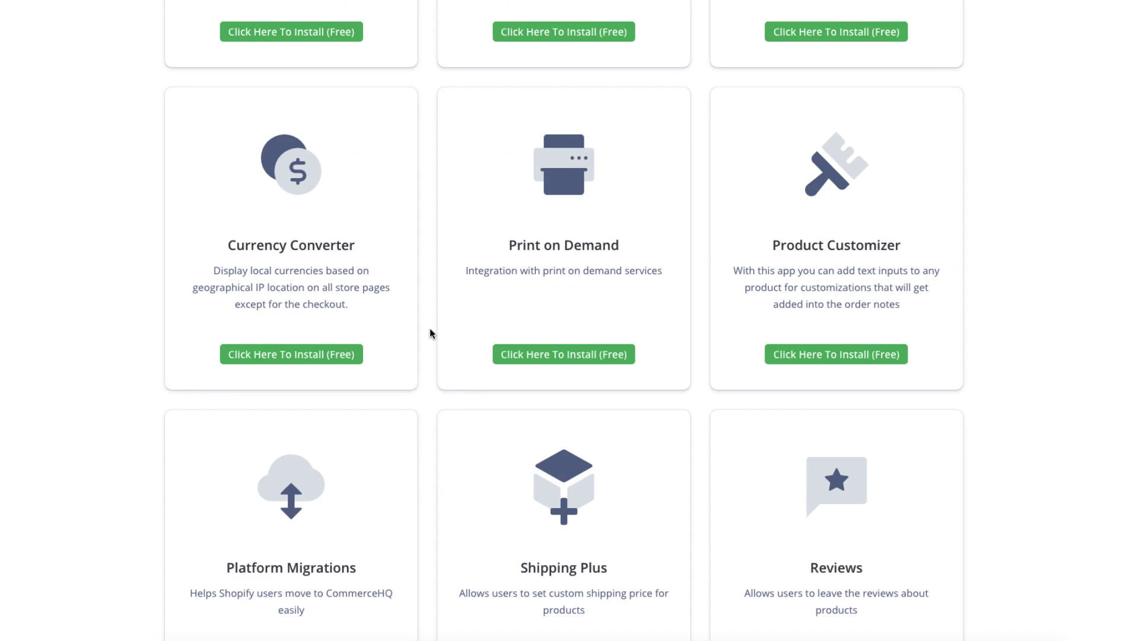
scroll(463, 324, "up", 1)
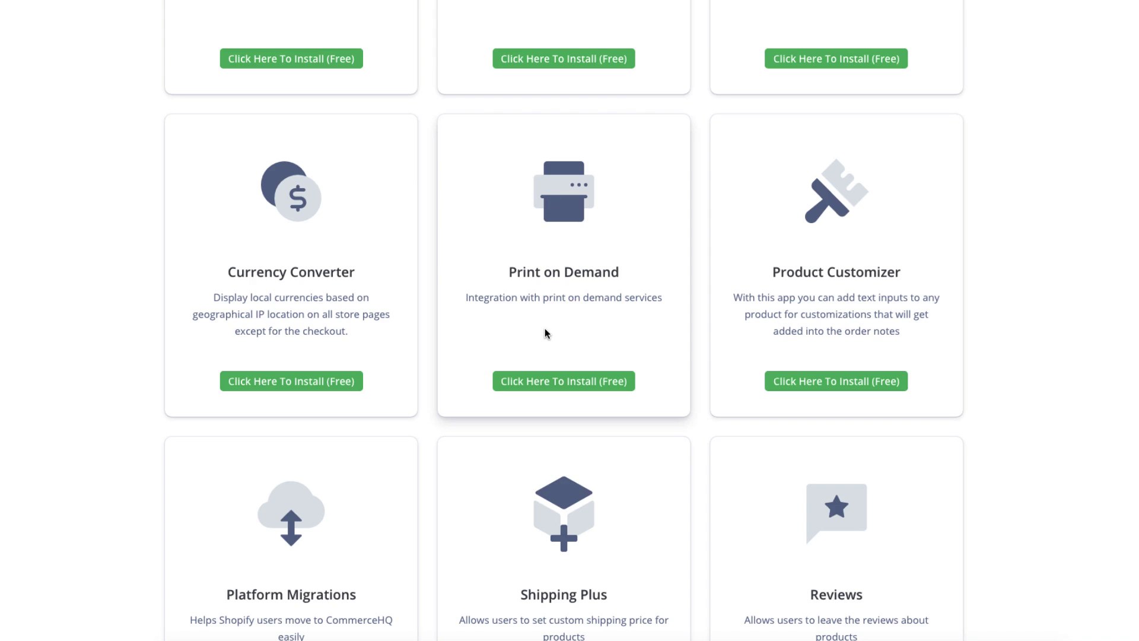
scroll(539, 272, "up", 2)
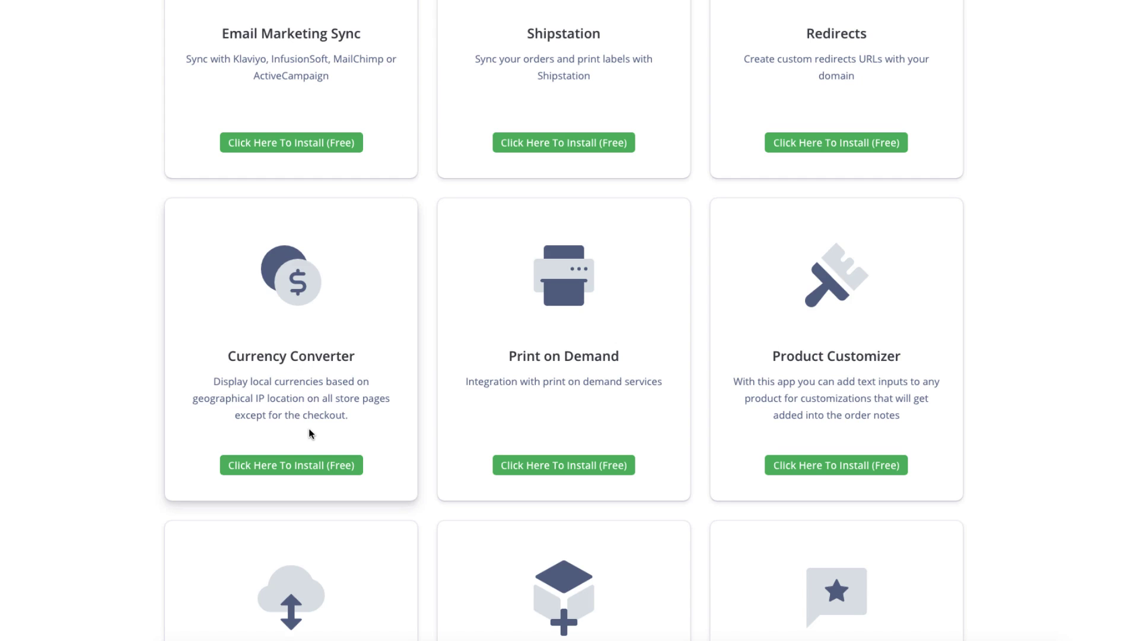
scroll(307, 413, "up", 1)
scroll(295, 412, "up", 1)
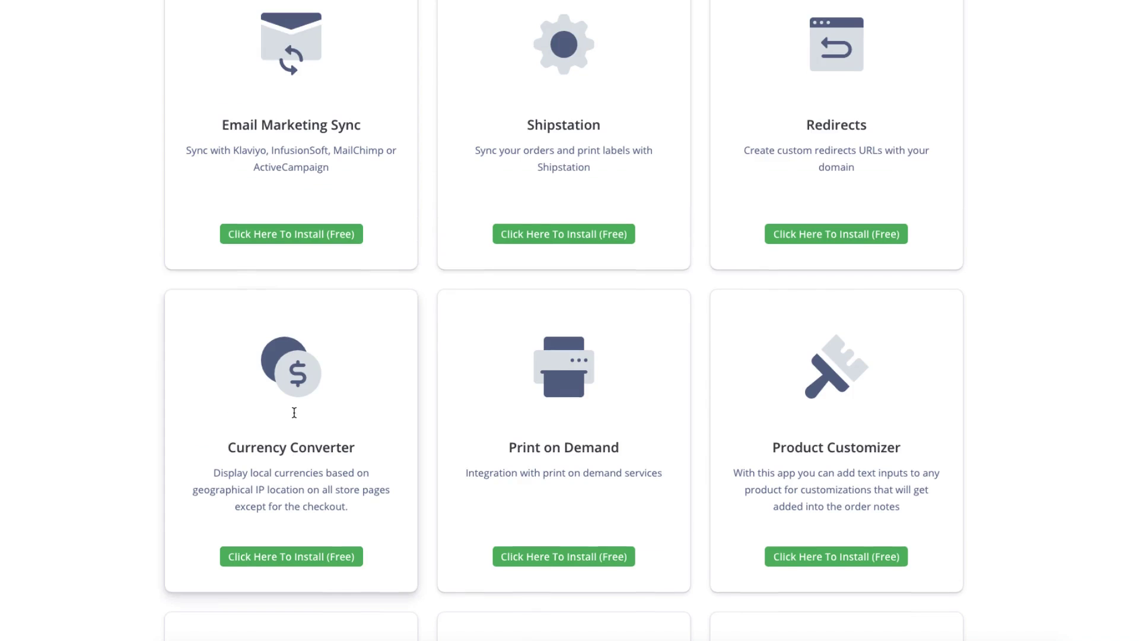
scroll(293, 411, "up", 4)
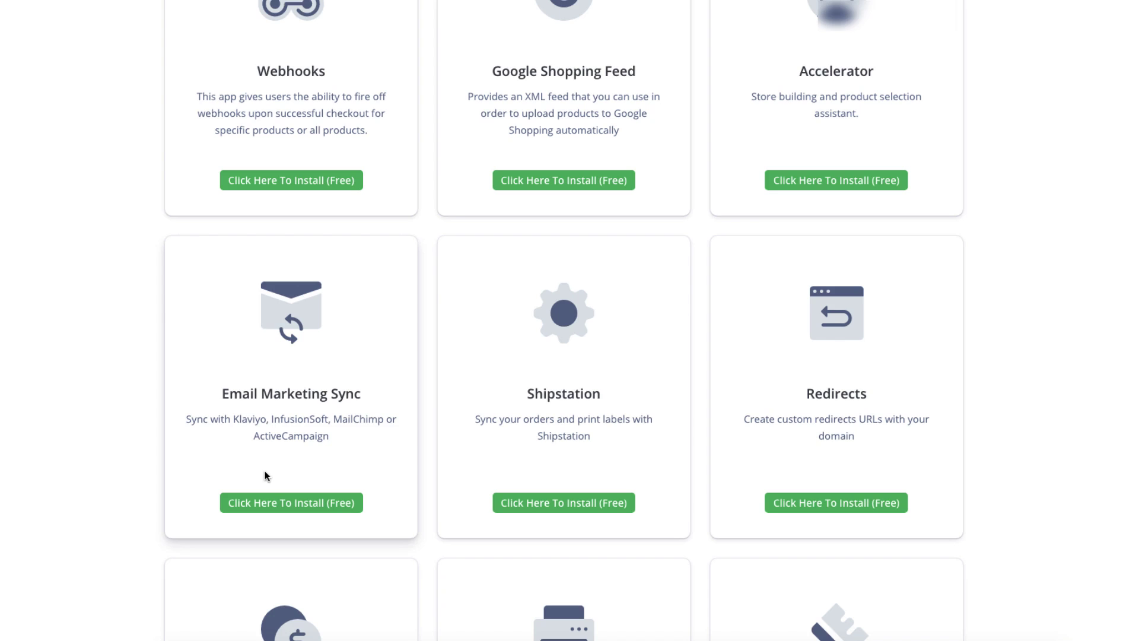
scroll(356, 436, "up", 3)
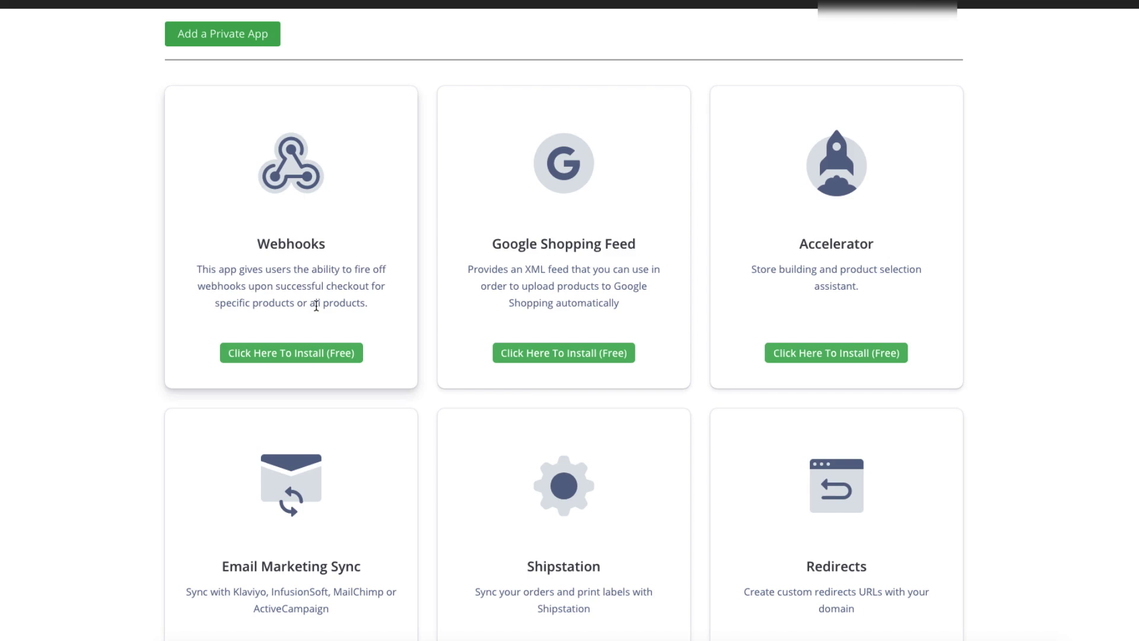
scroll(316, 306, "up", 1)
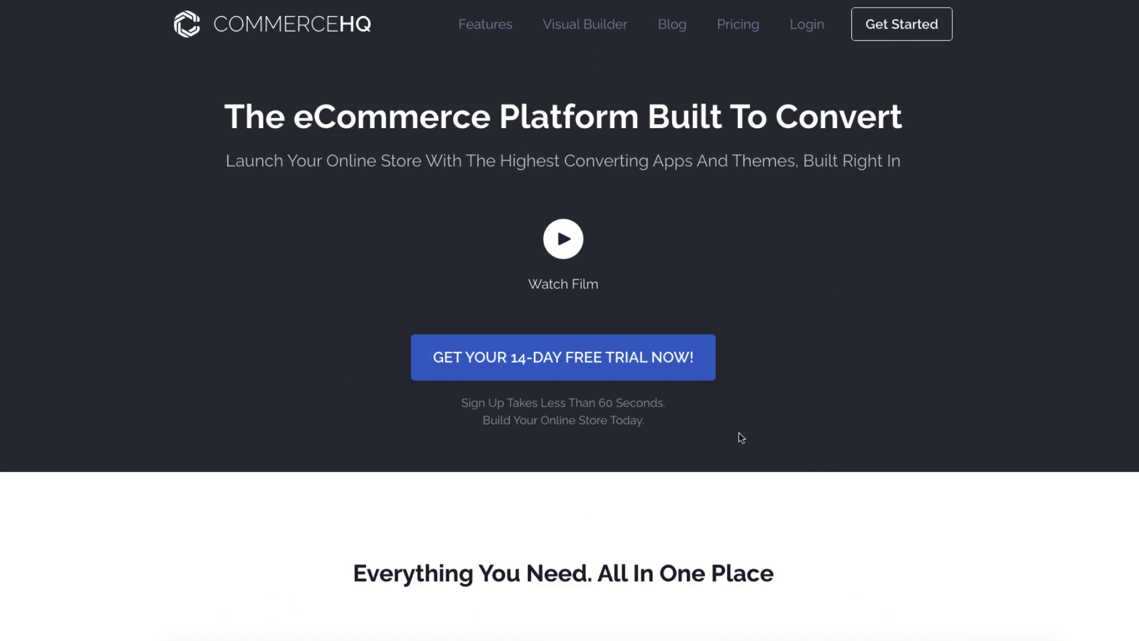
Step: Scroll the CommerceHQ homepage down to the footer and back up toward the hero
scroll(817, 452, "down", 20)
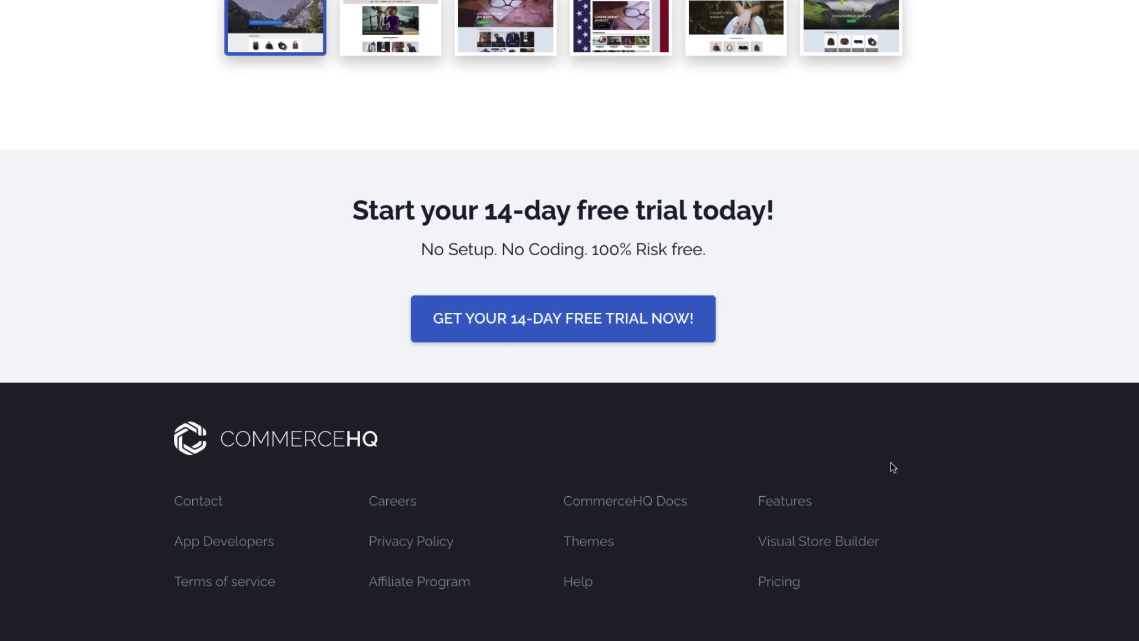
scroll(899, 462, "up", 12)
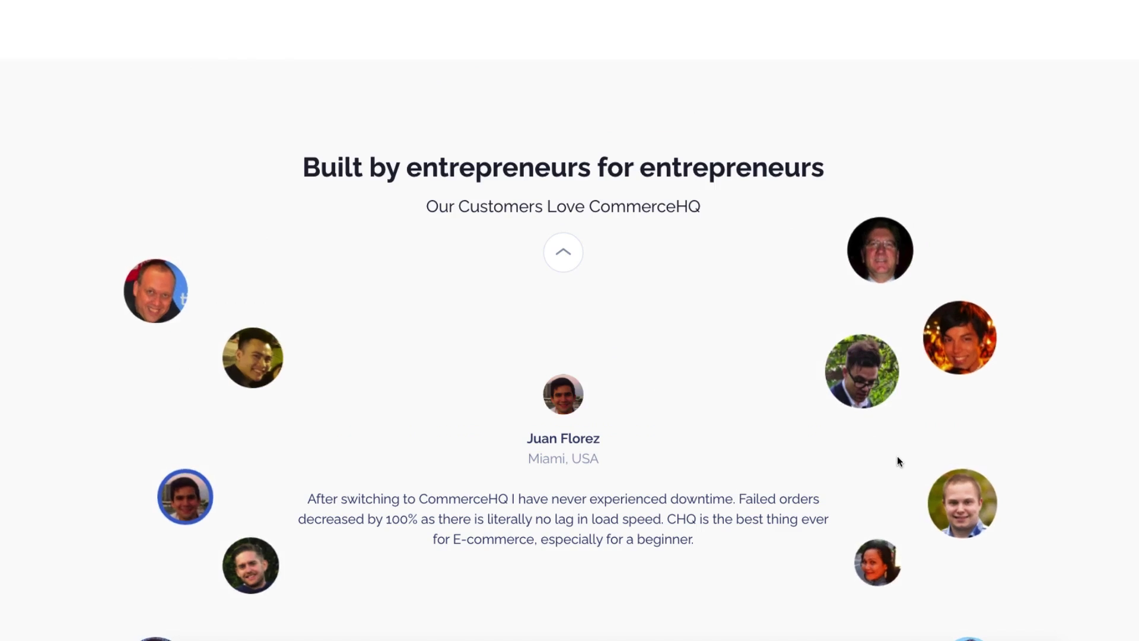
scroll(898, 461, "up", 8)
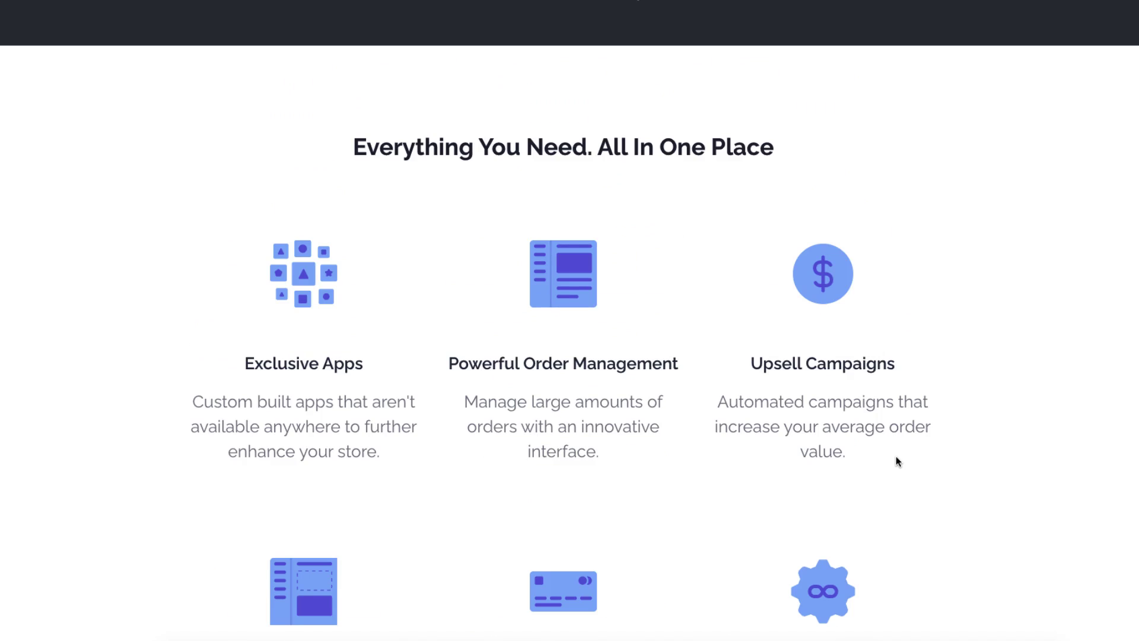
scroll(898, 461, "up", 6)
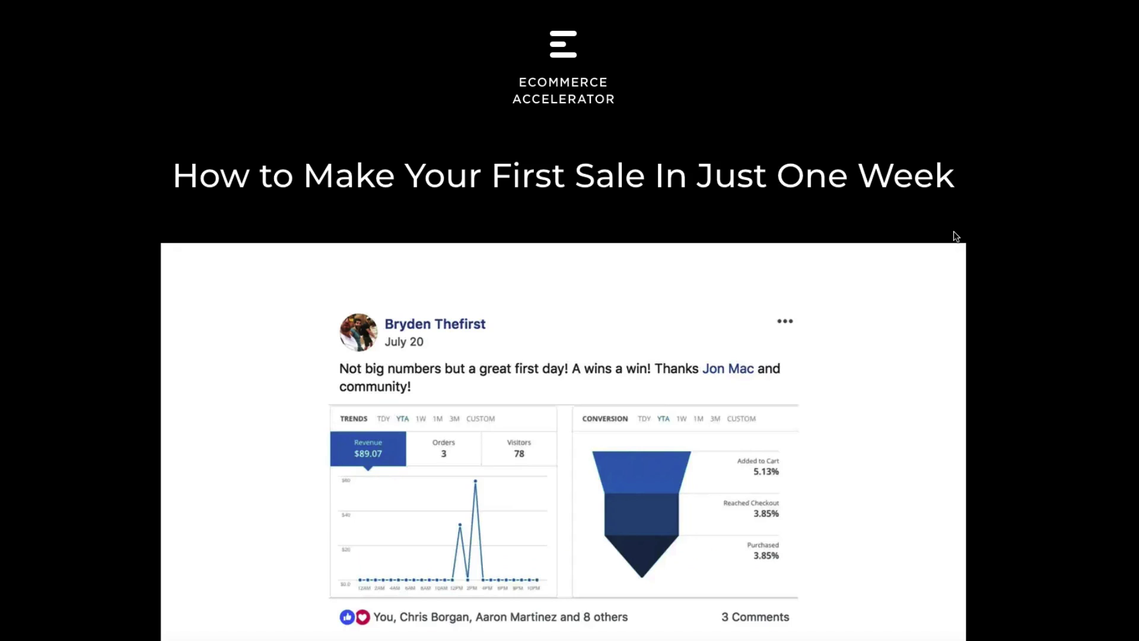
Step: Scroll through the offer's lessons, Q&A calls and $99-a-month price, briefly highlighting the offer heading
scroll(953, 232, "down", 1)
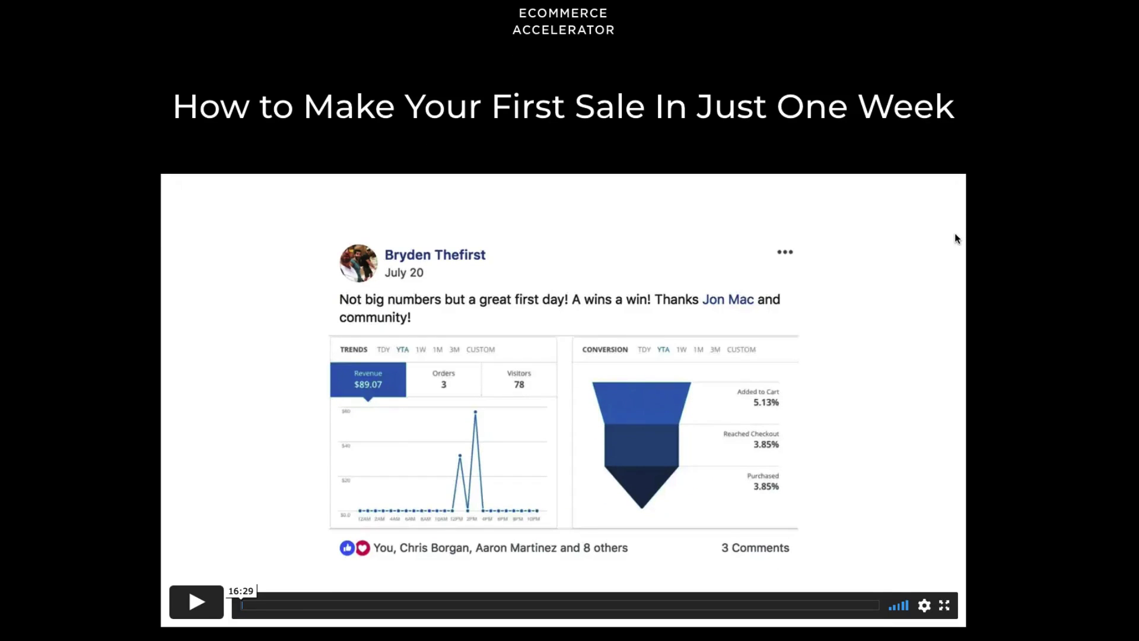
scroll(956, 238, "down", 8)
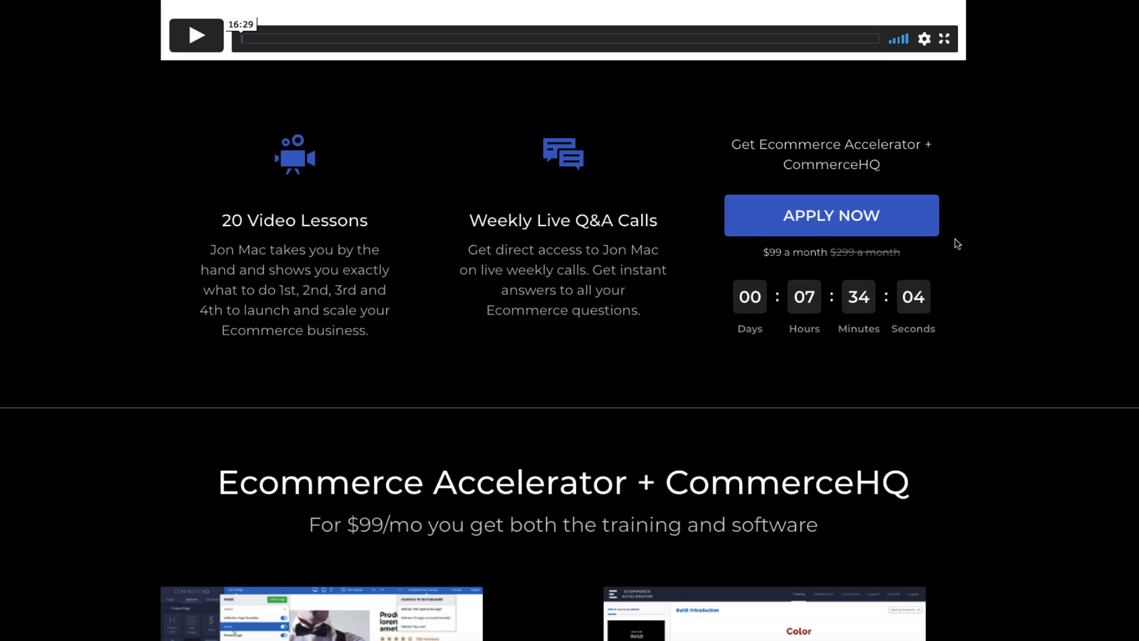
scroll(957, 243, "down", 1)
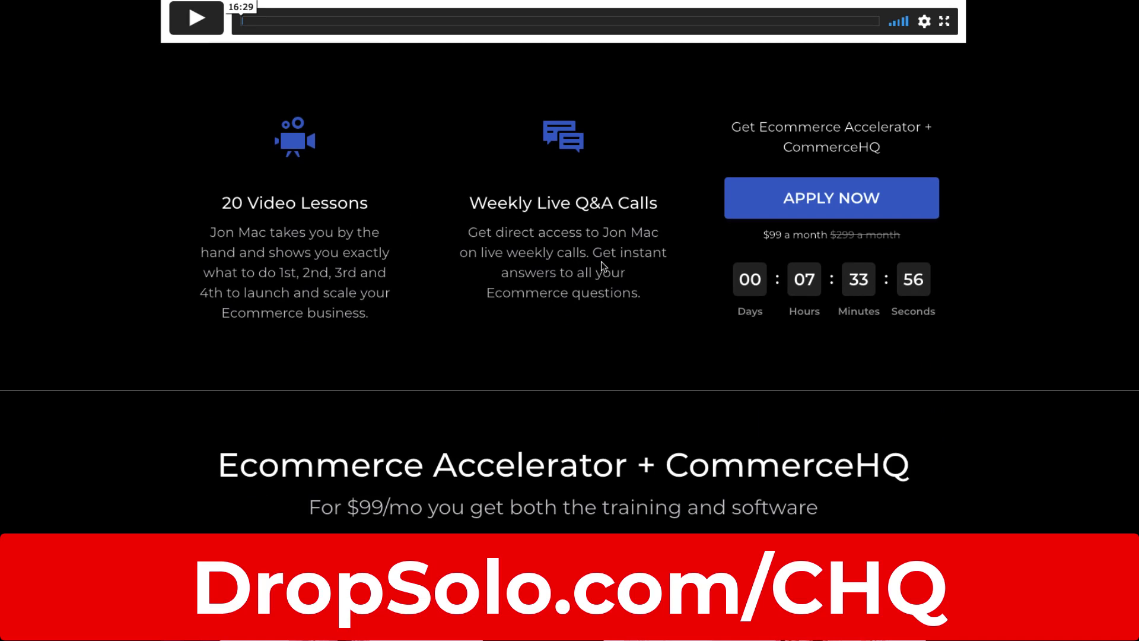
left_click_drag(769, 125, 896, 119)
left_click(842, 137)
Step: Continue down to the CommerceHQ 6-Store Plan and Immersive Online Video Training descriptions
scroll(635, 435, "down", 1)
scroll(623, 478, "down", 2)
scroll(585, 481, "down", 5)
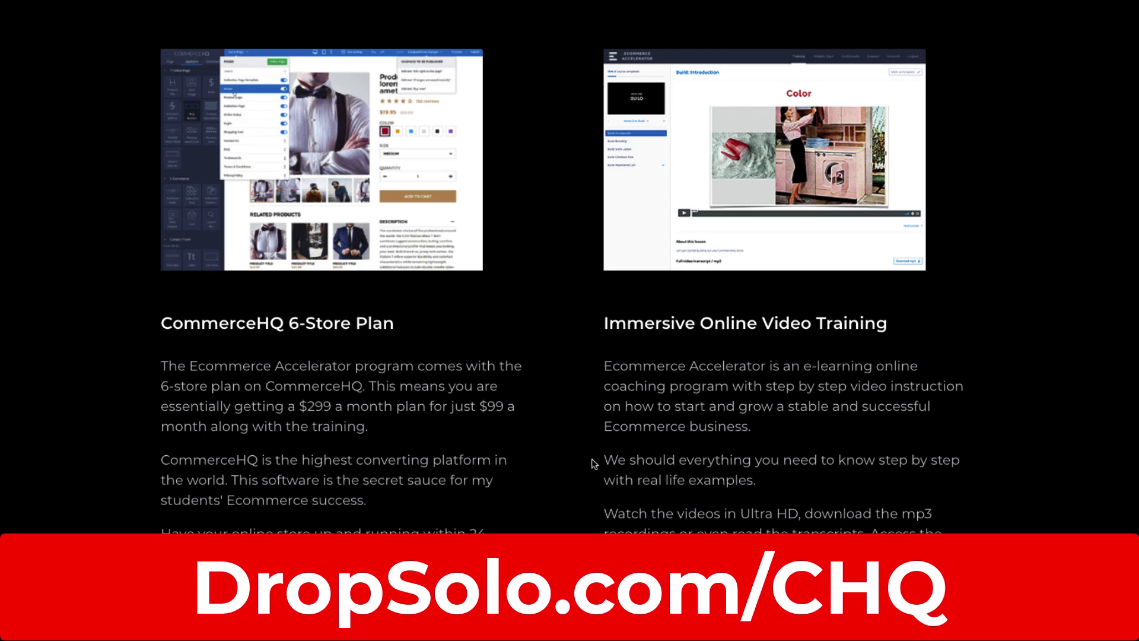
scroll(591, 464, "down", 1)
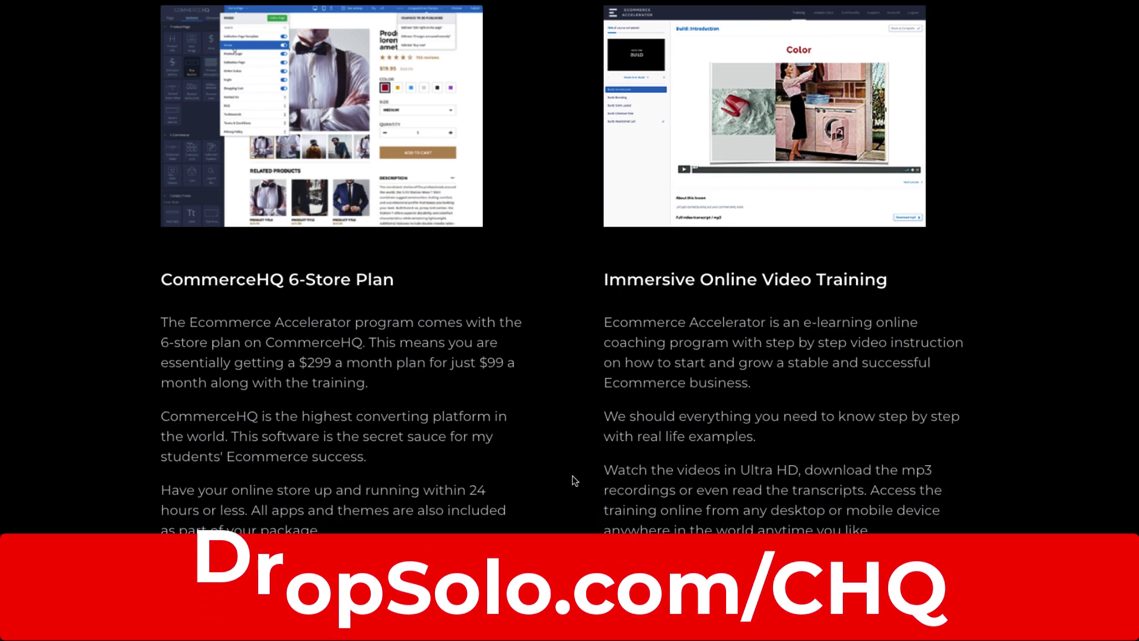
Step: Scroll past the 60-day guarantee, 20-lesson plan and student testimonial videos to the final Apply Now section
scroll(575, 481, "down", 7)
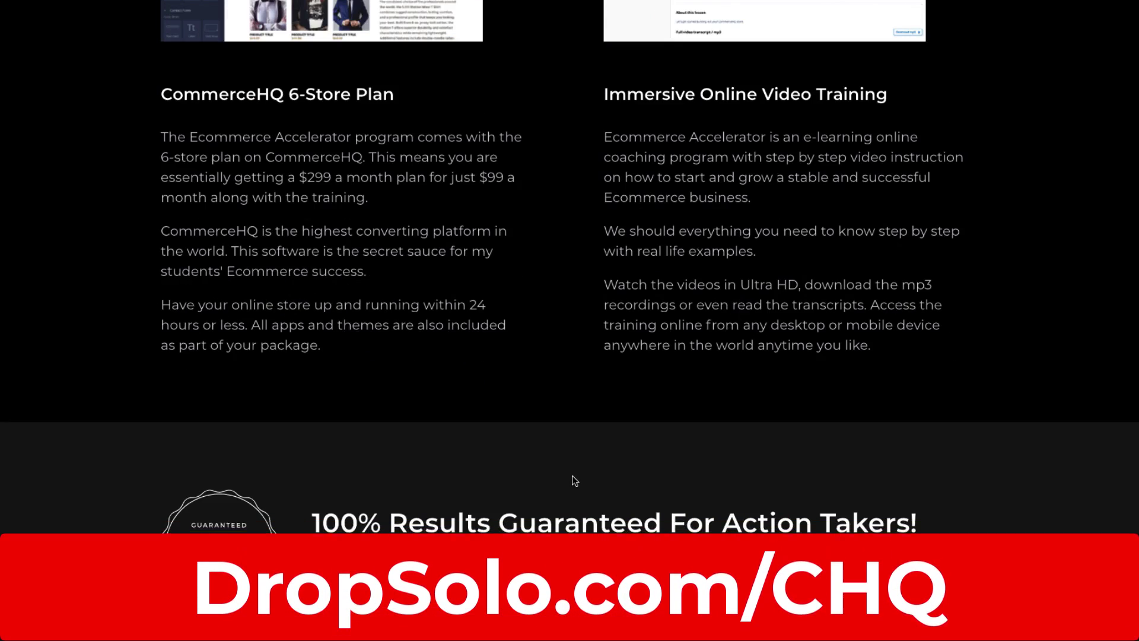
scroll(575, 481, "down", 5)
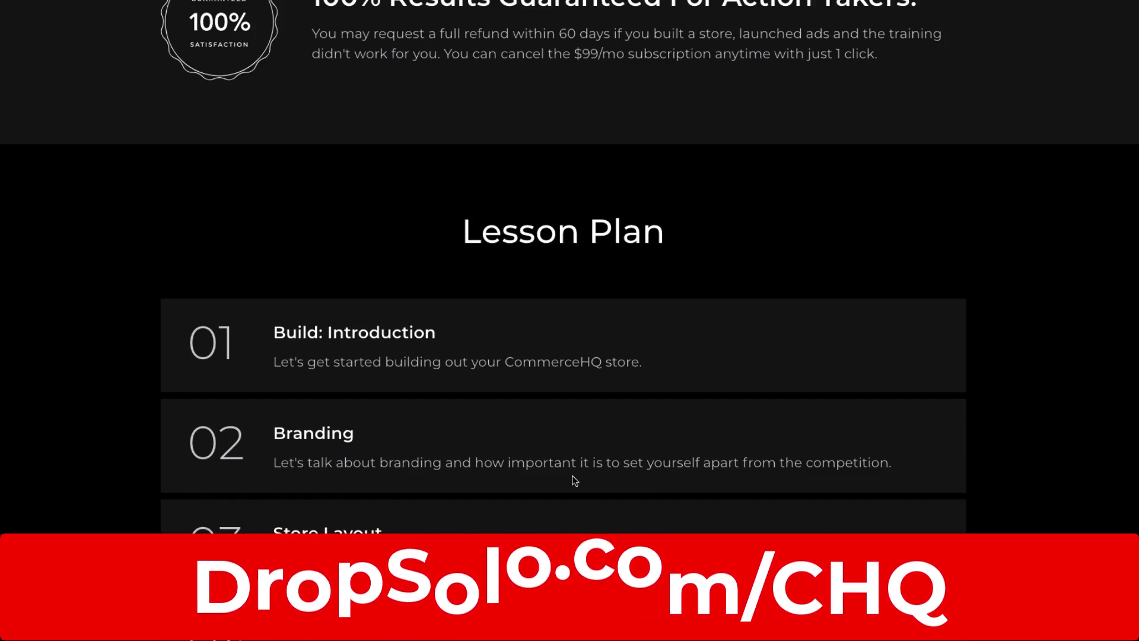
scroll(571, 487, "down", 3)
scroll(571, 487, "down", 6)
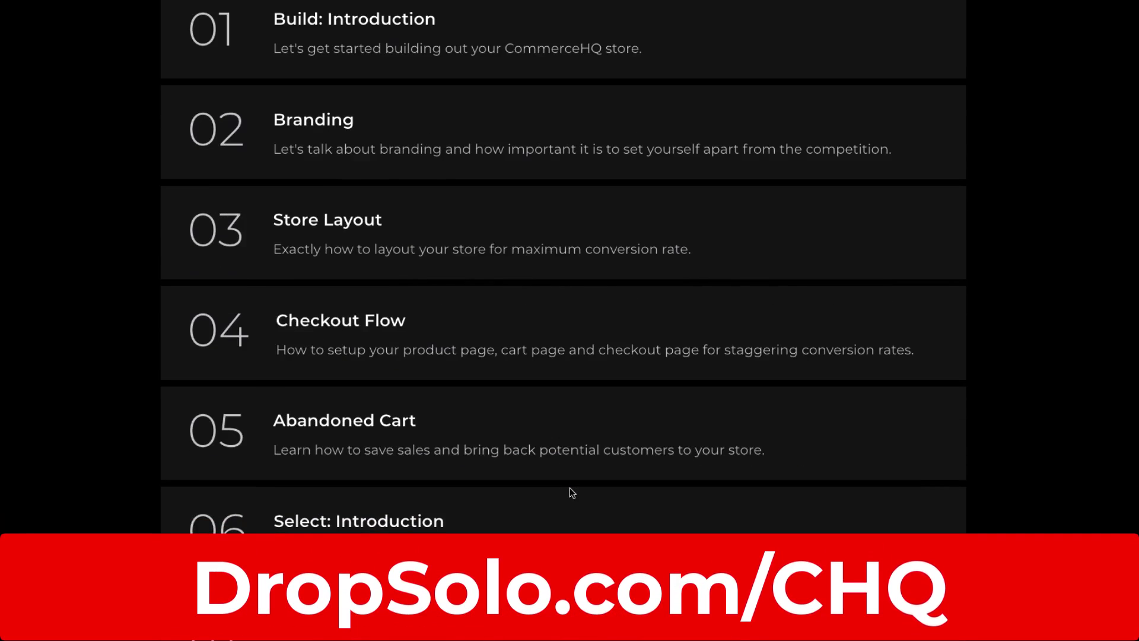
scroll(571, 493, "down", 7)
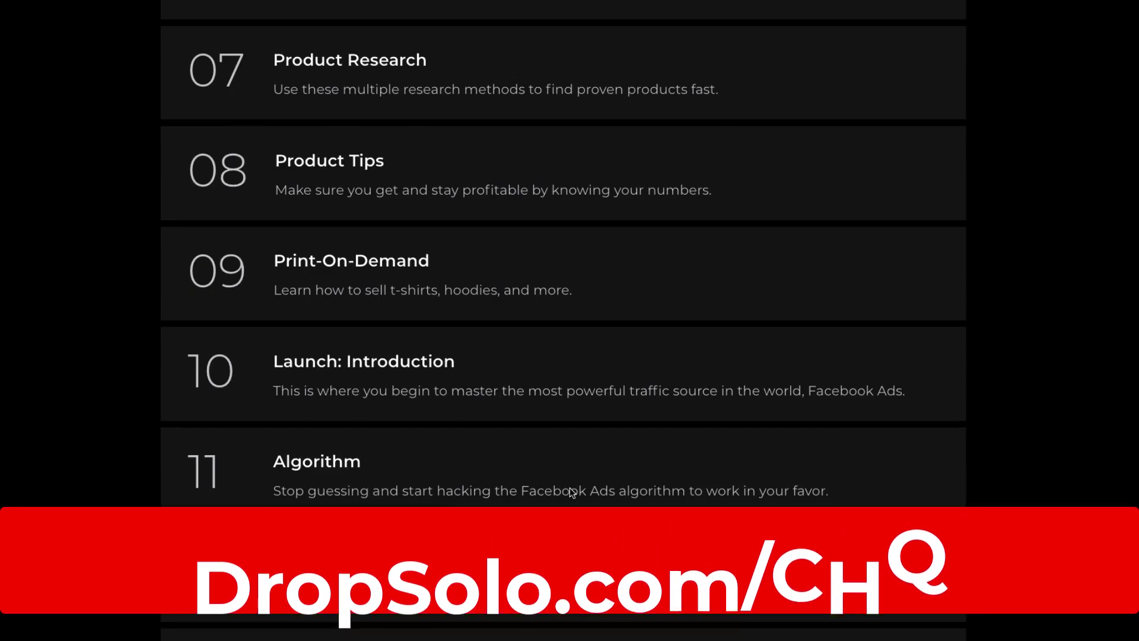
scroll(571, 493, "down", 5)
scroll(571, 493, "down", 2)
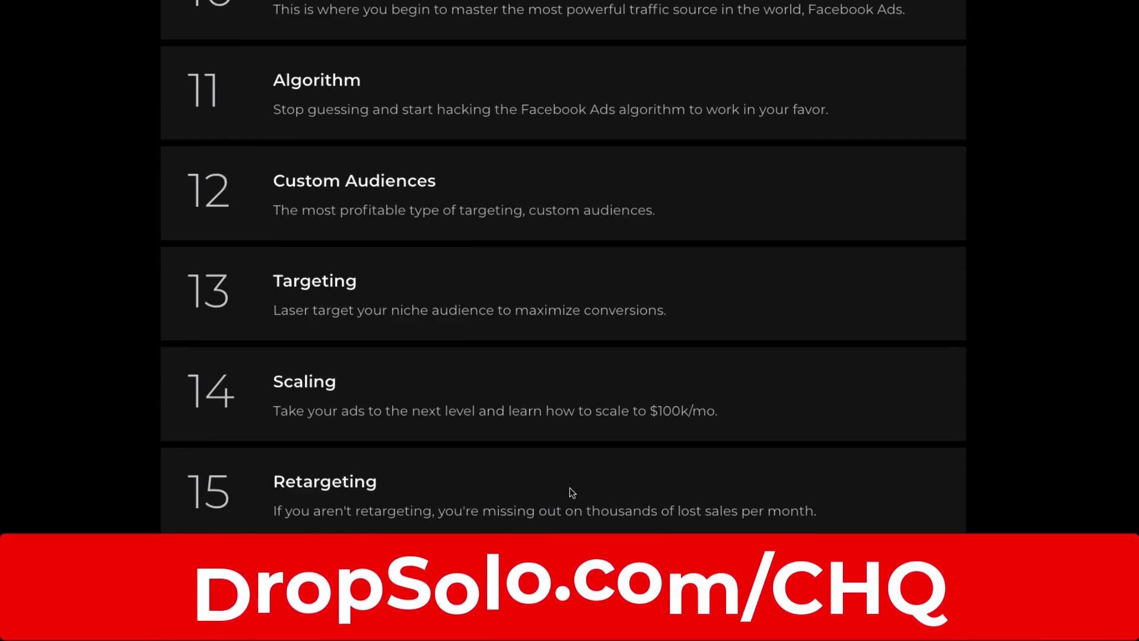
scroll(572, 493, "down", 5)
scroll(572, 492, "down", 12)
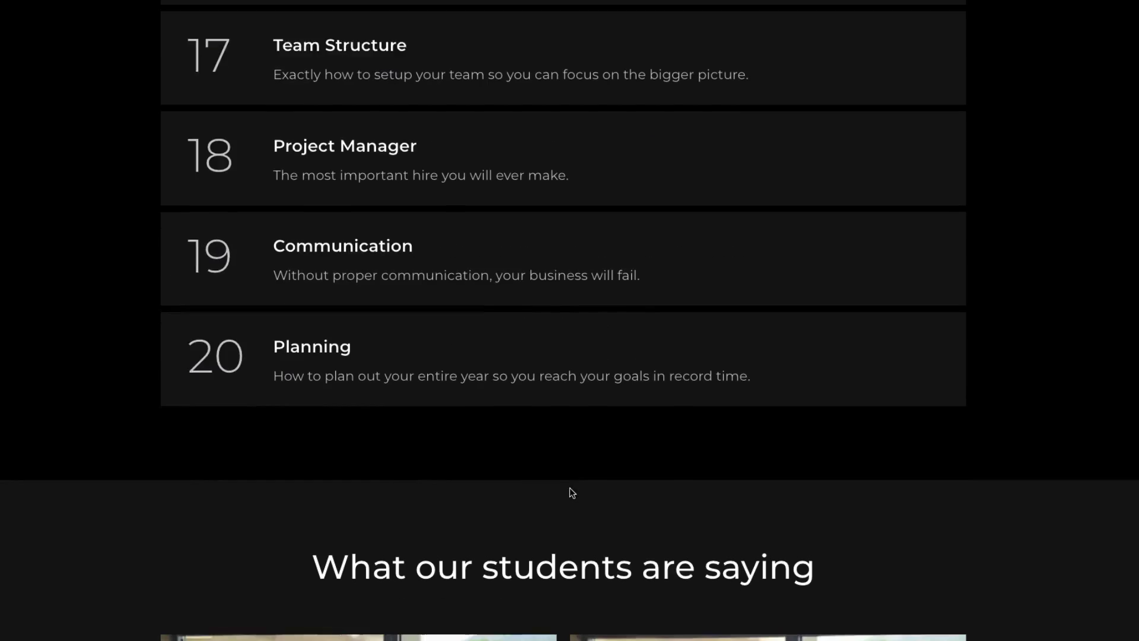
scroll(571, 491, "down", 1)
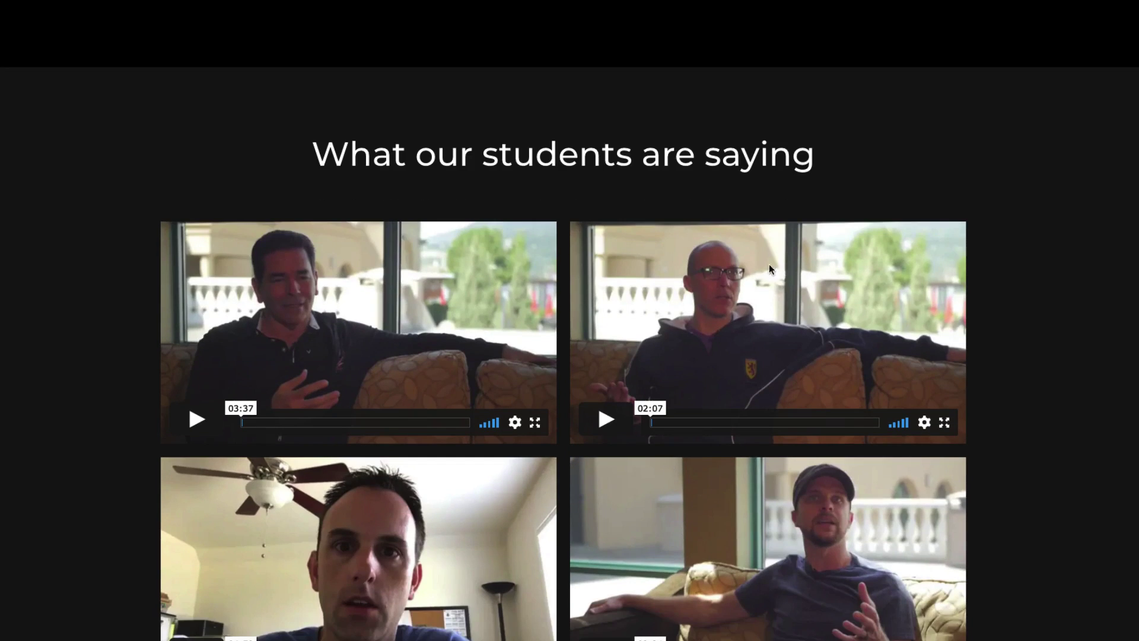